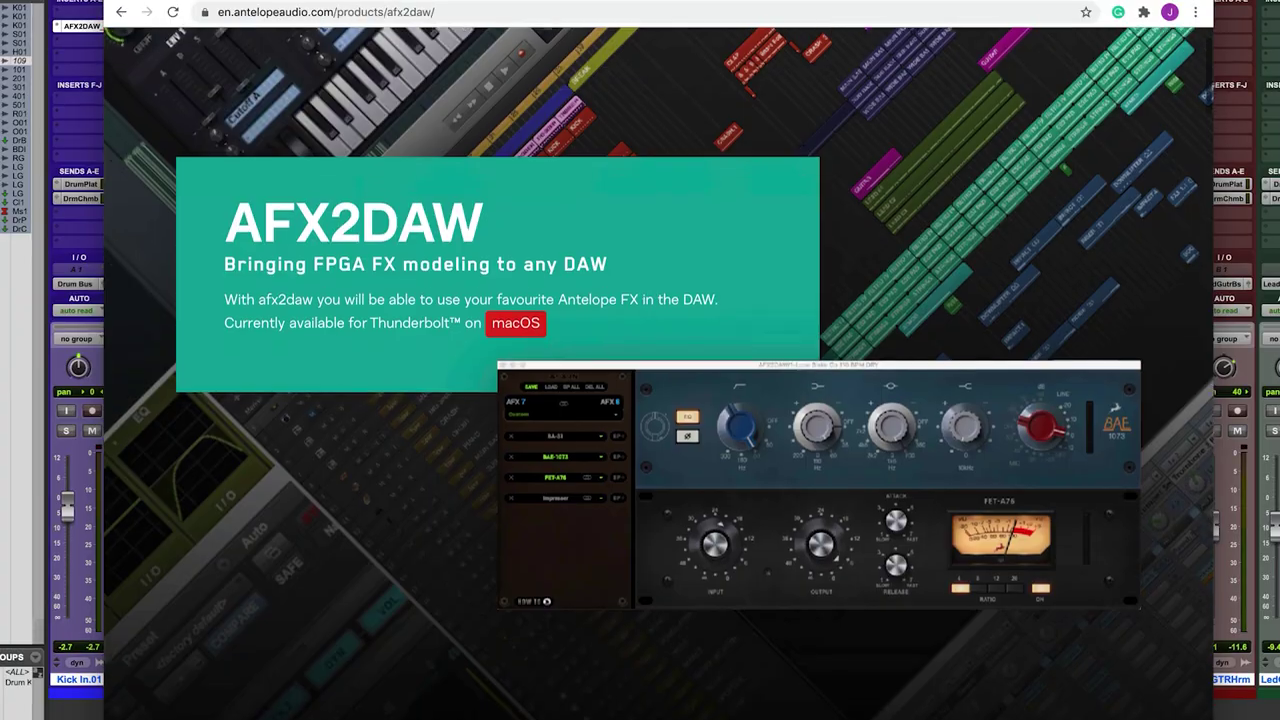
{"action": "scroll", "coordinate": [885, 265], "scroll_direction": "down", "scroll_amount": 2}
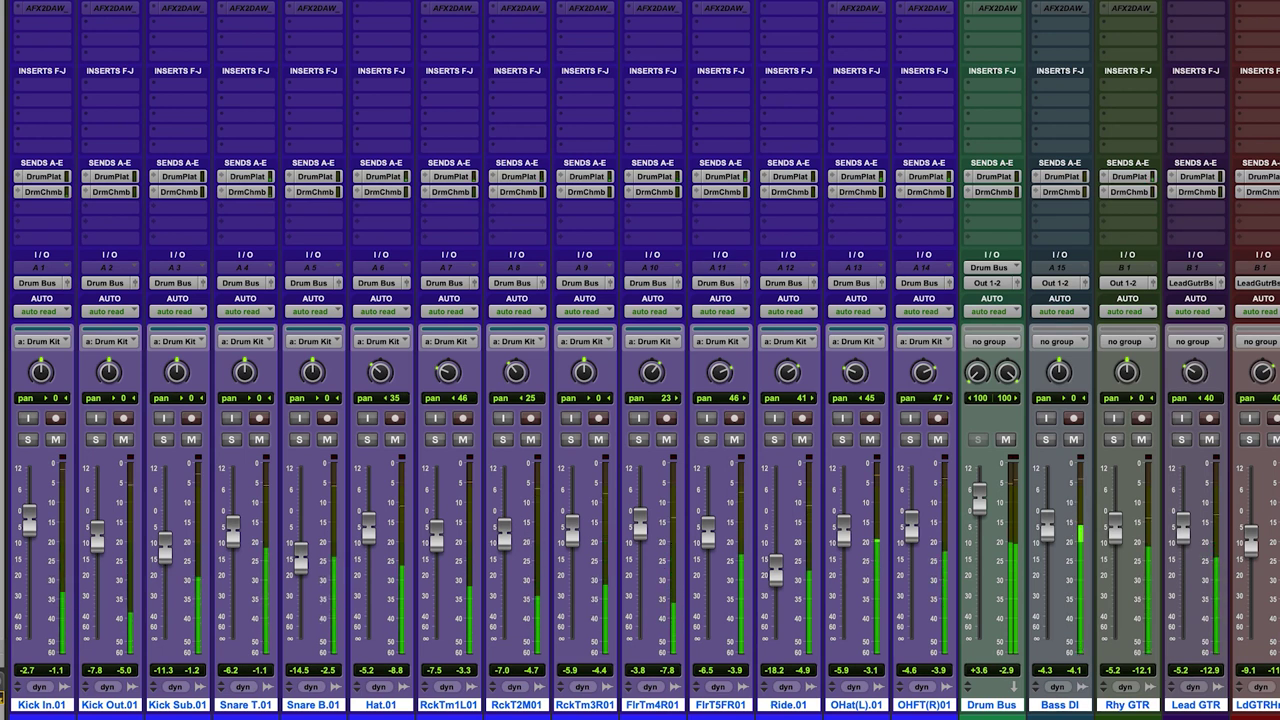
{"action": "scroll", "coordinate": [643, 360], "scroll_direction": "right", "scroll_amount": 5}
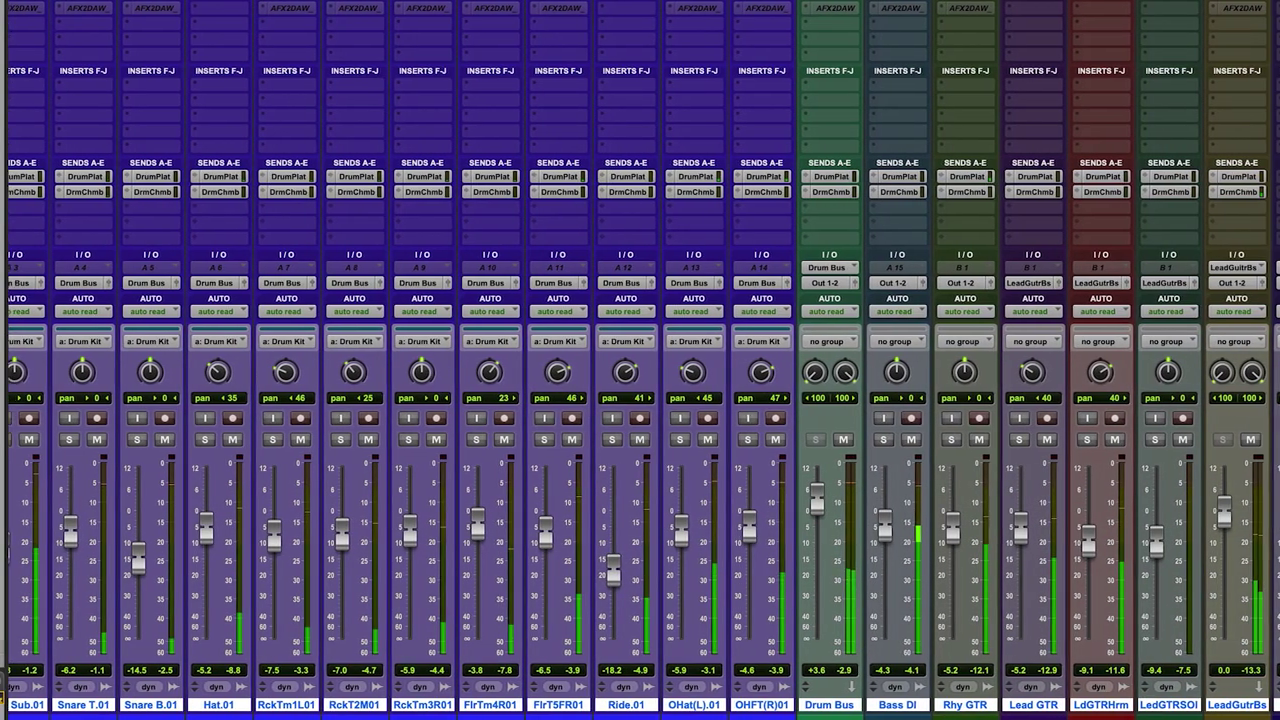
{"action": "scroll", "coordinate": [643, 360], "scroll_direction": "right", "scroll_amount": 3}
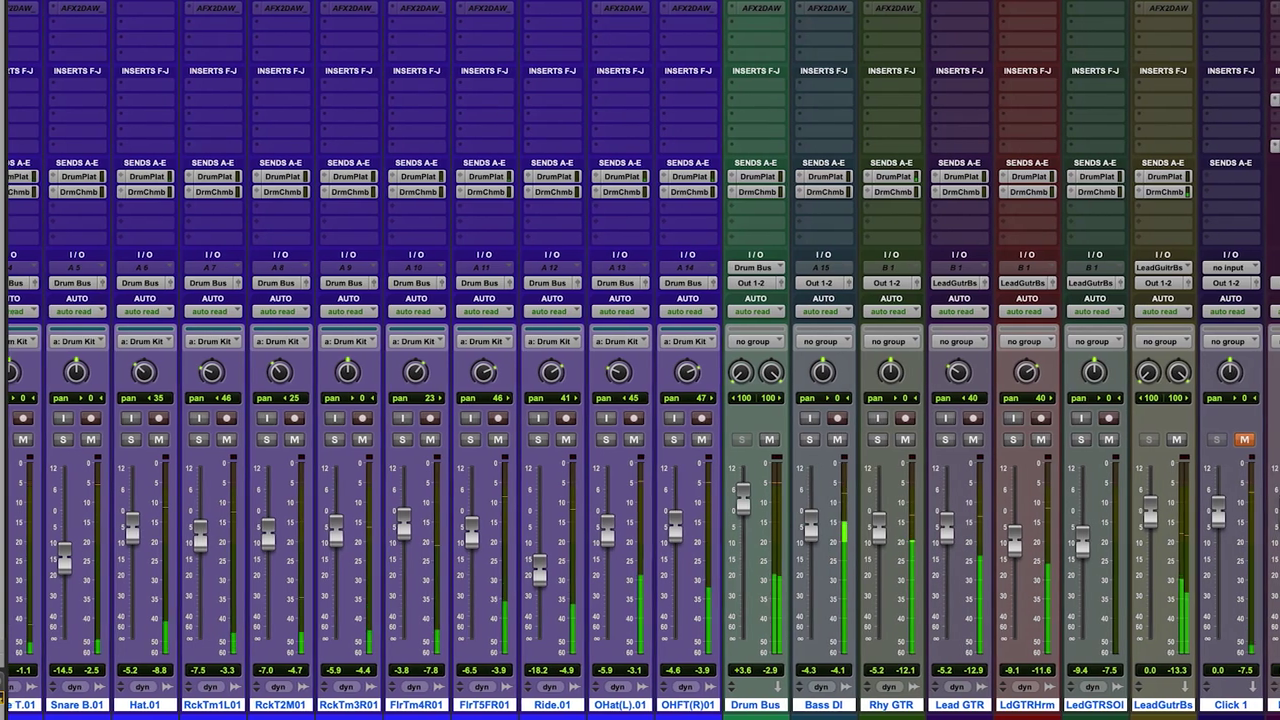
{"action": "scroll", "coordinate": [643, 360], "scroll_direction": "right", "scroll_amount": 2}
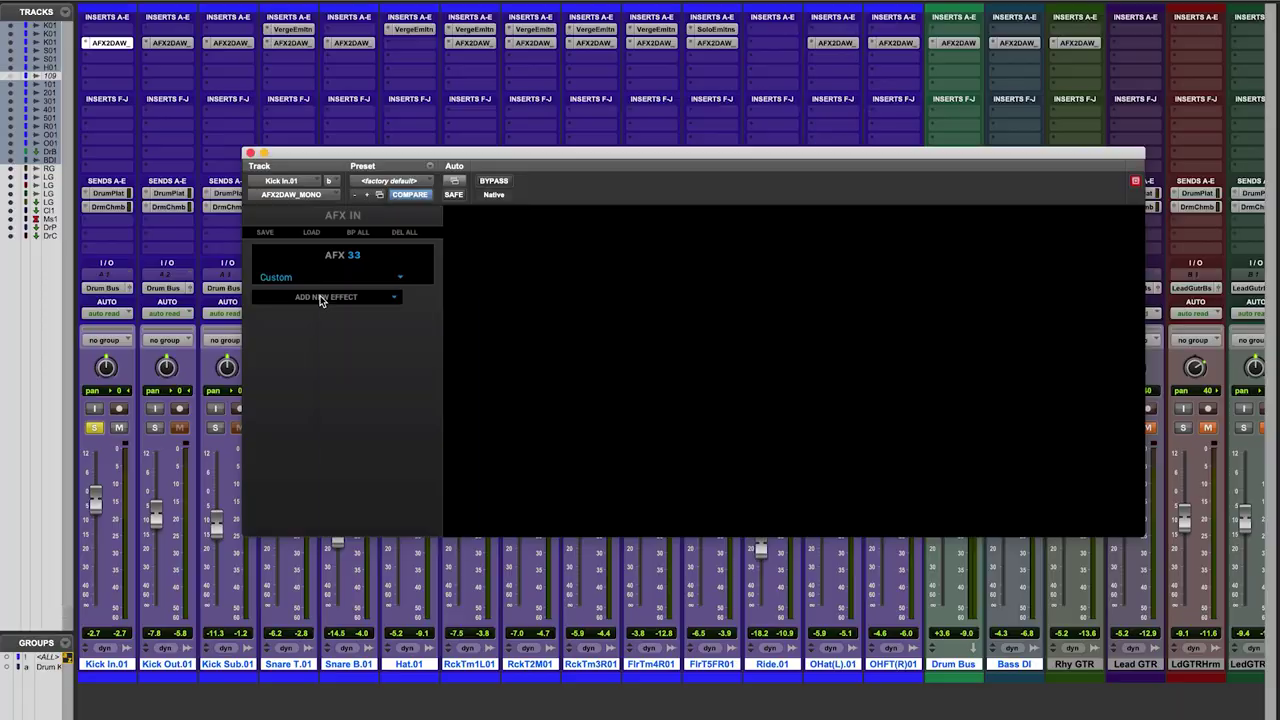
- Add the VEQ-55B vintage EQ as an effect to the AFX2DAW chain of the Kick In.01 track
{"action": "left_click", "coordinate": [320, 298]}
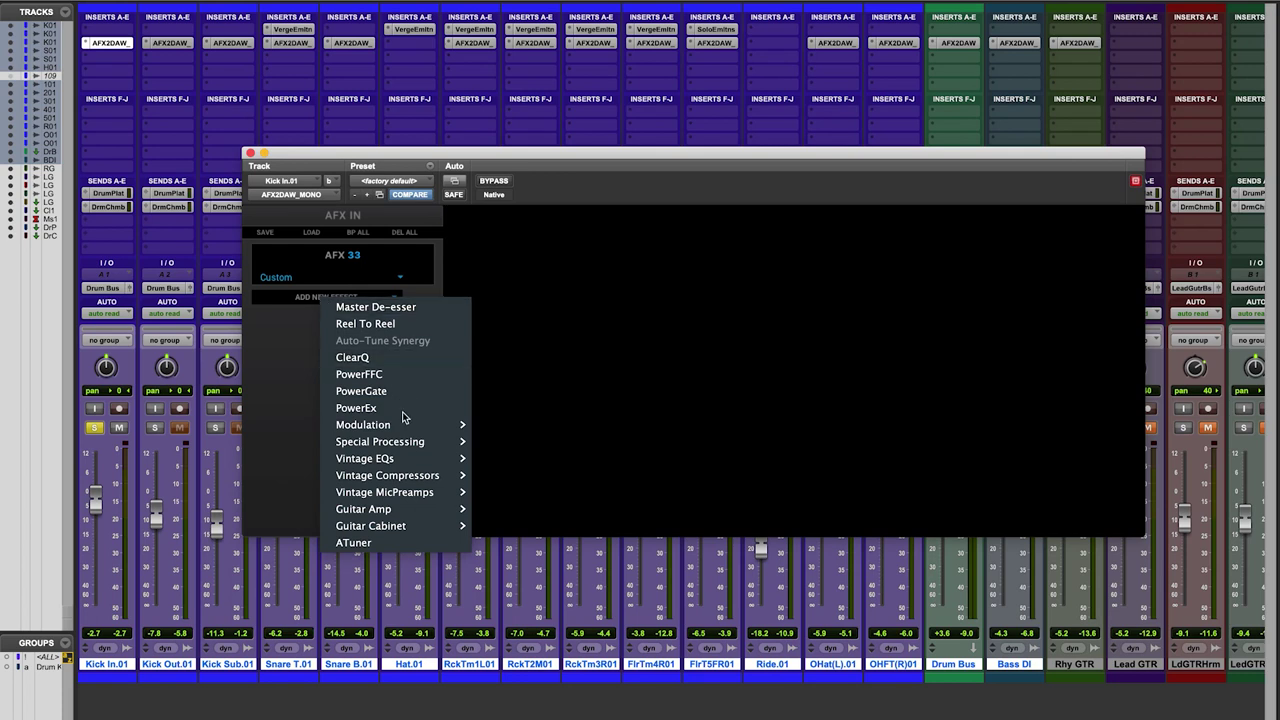
{"action": "mouse_move", "coordinate": [394, 460]}
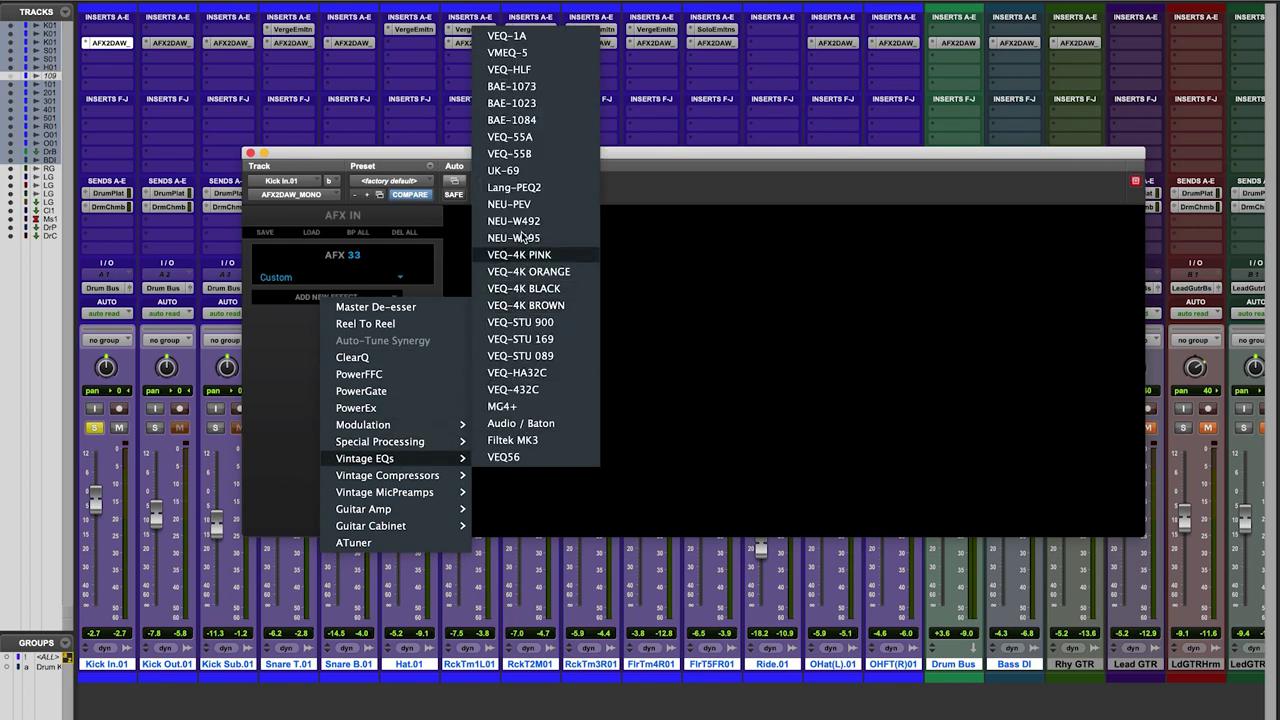
{"action": "left_click", "coordinate": [510, 155]}
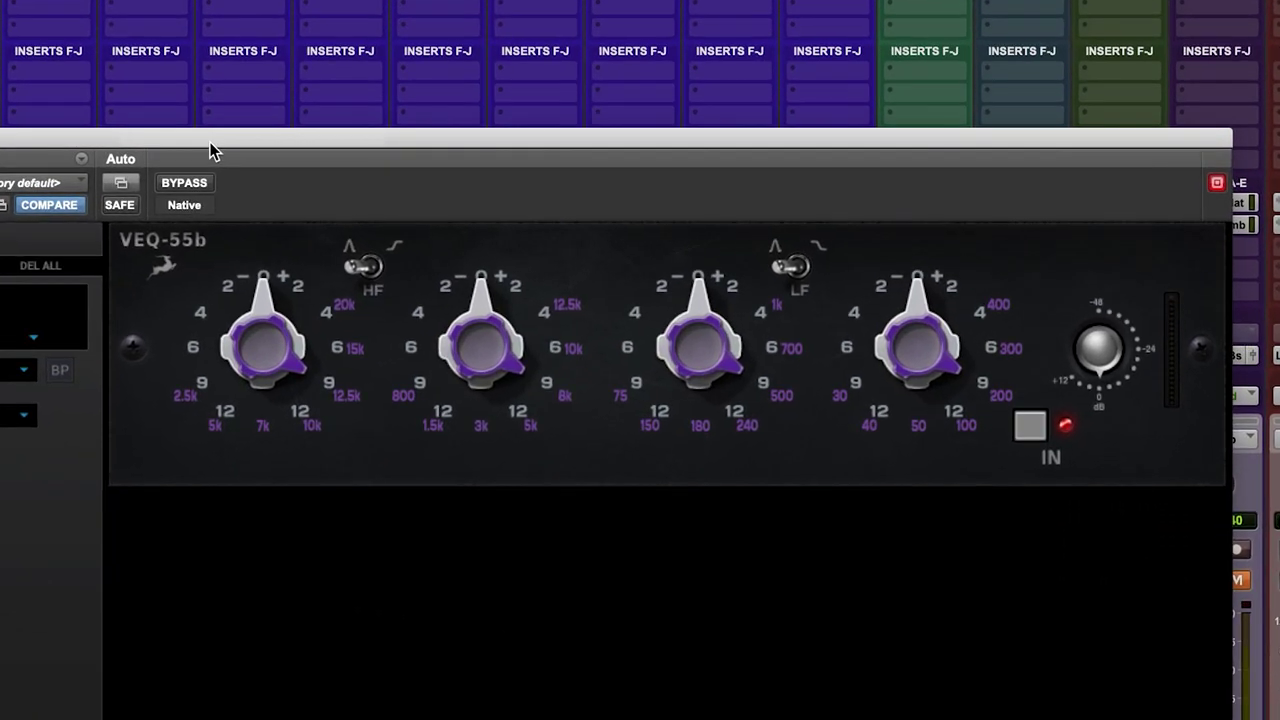
- Try out the gain and frequency knobs on the VEQ-55b's bands
{"action": "left_click_drag", "start_coordinate": [263, 312], "coordinate": [267, 352]}
{"action": "mouse_move", "coordinate": [920, 348]}
{"action": "left_mouse_down"}
{"action": "mouse_move", "coordinate": [912, 203]}
{"action": "mouse_move", "coordinate": [936, 335]}
{"action": "left_mouse_up"}
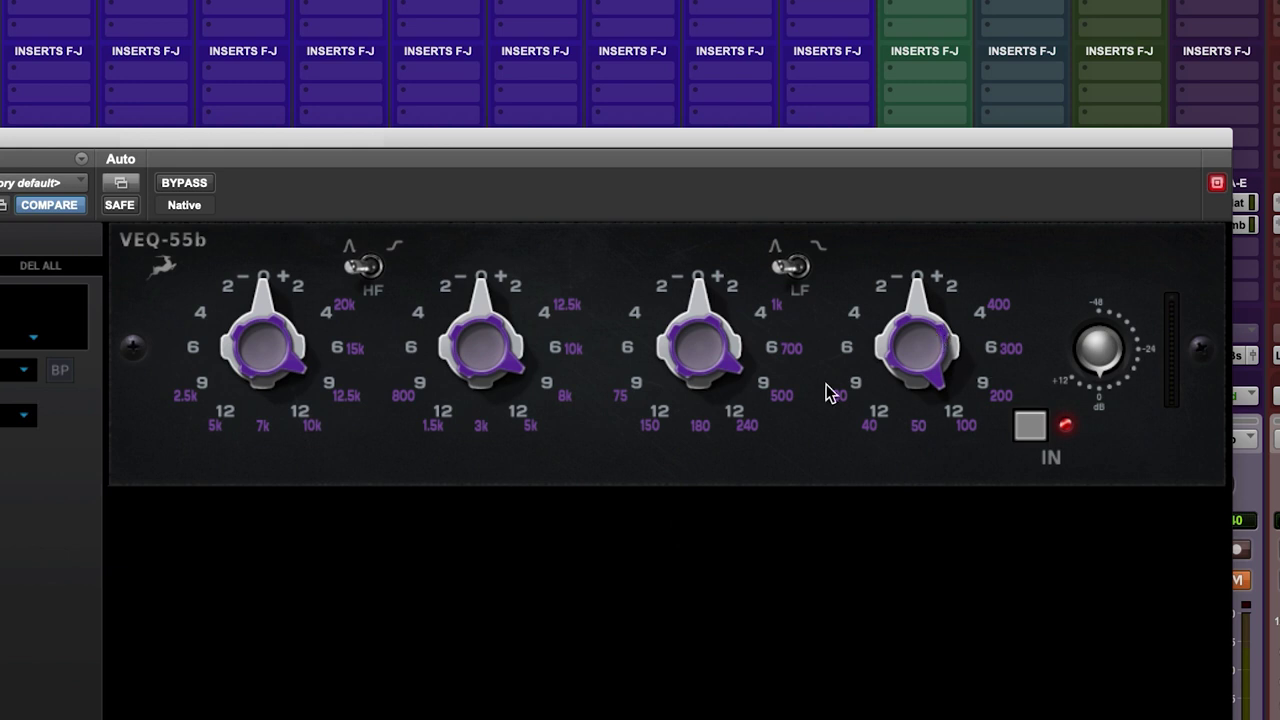
{"action": "left_click_drag", "start_coordinate": [486, 326], "coordinate": [503, 388]}
{"action": "left_click_drag", "start_coordinate": [472, 218], "coordinate": [505, 287]}
{"action": "left_click_drag", "start_coordinate": [918, 285], "coordinate": [935, 308]}
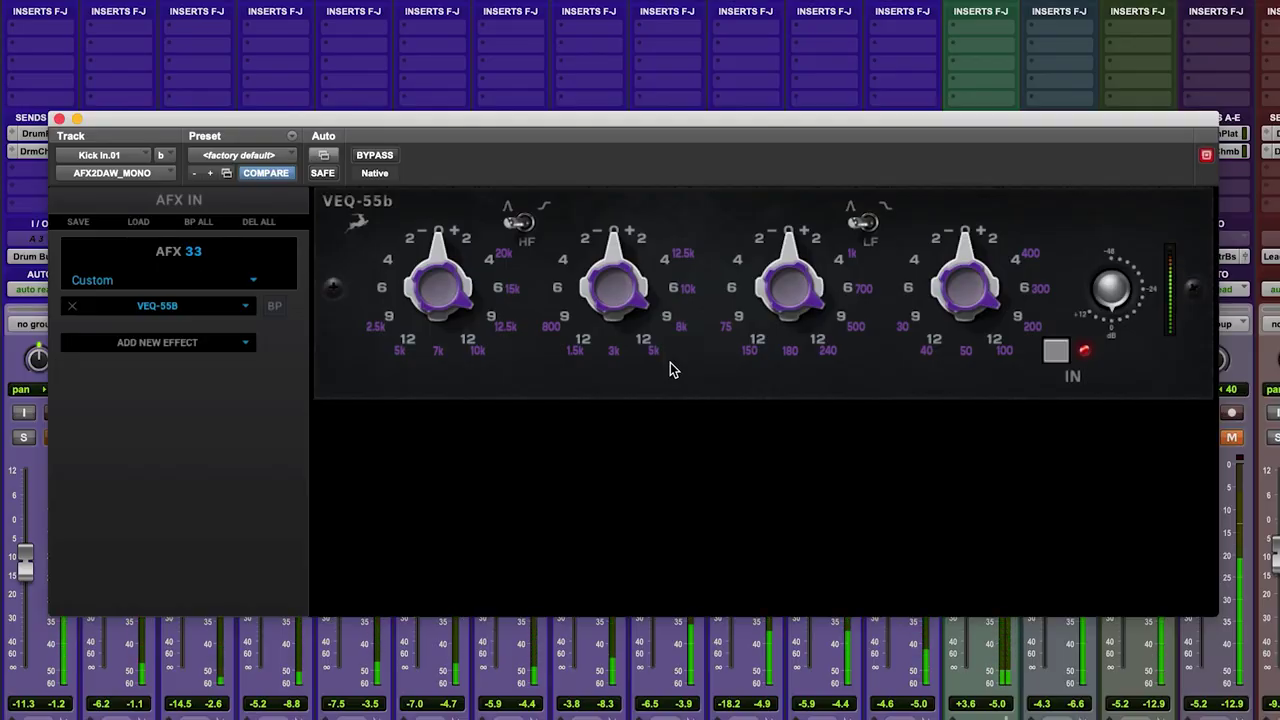
- Boost the kick EQ's lowest band by about 2 at 50 Hz and cut its low-mid band by about 4 at 500 Hz
{"action": "left_click_drag", "start_coordinate": [963, 258], "coordinate": [964, 130]}
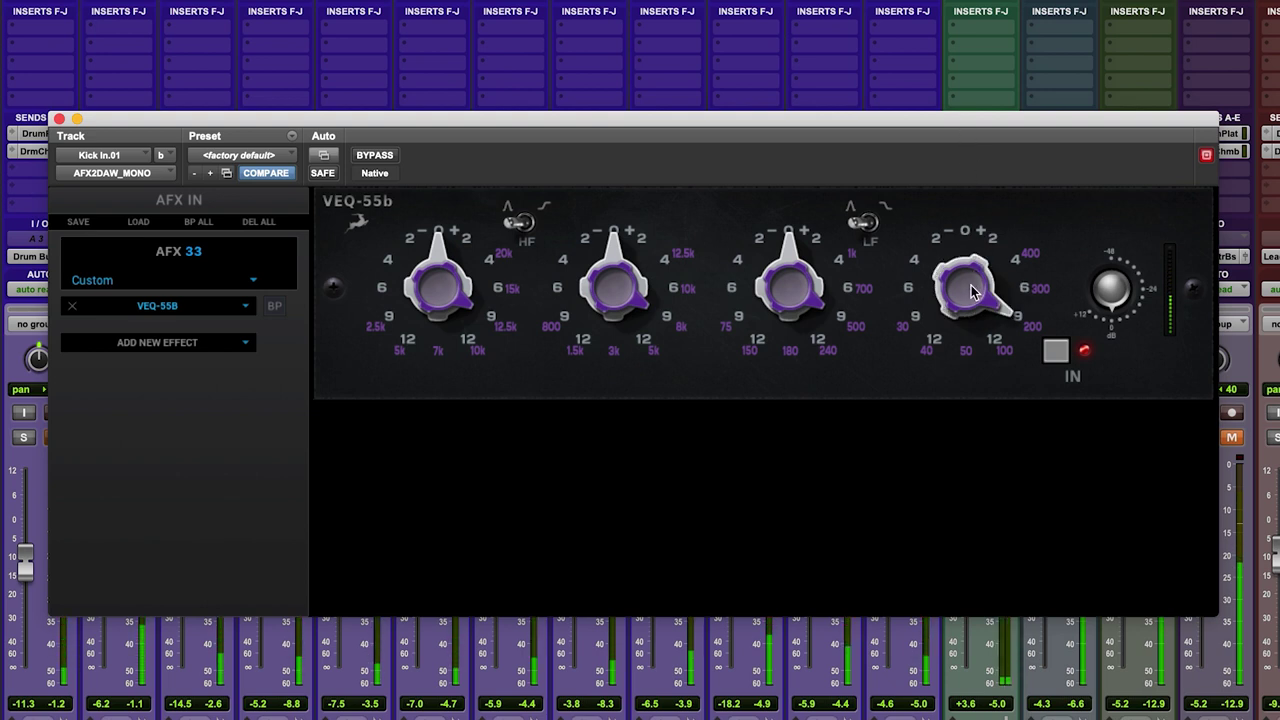
{"action": "left_click_drag", "start_coordinate": [971, 290], "coordinate": [939, 349]}
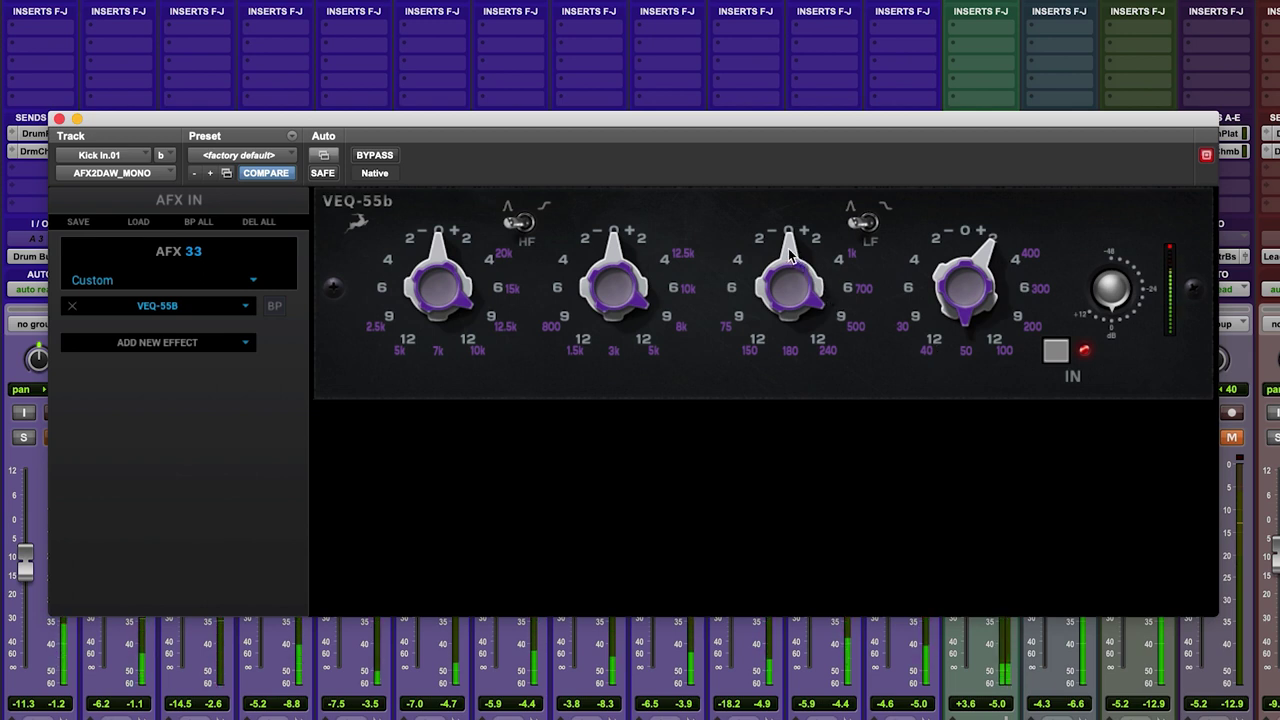
{"action": "left_click_drag", "start_coordinate": [788, 248], "coordinate": [787, 113]}
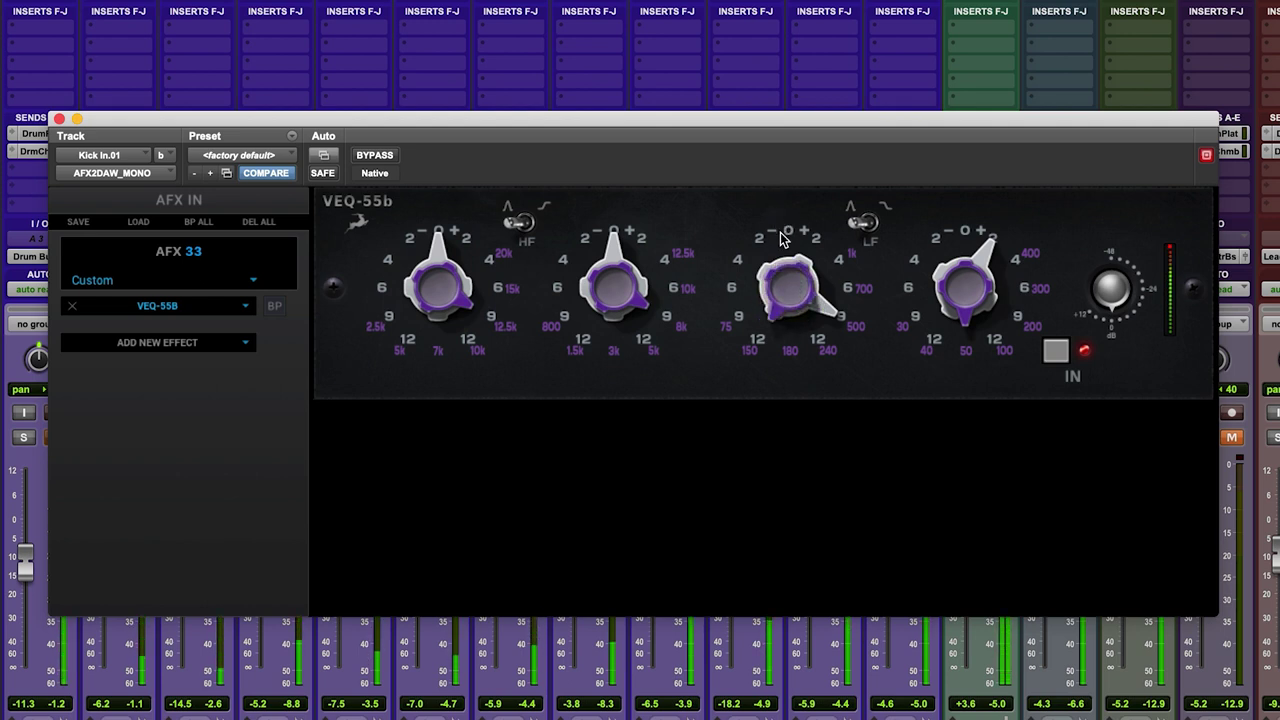
{"action": "left_click_drag", "start_coordinate": [800, 287], "coordinate": [793, 453]}
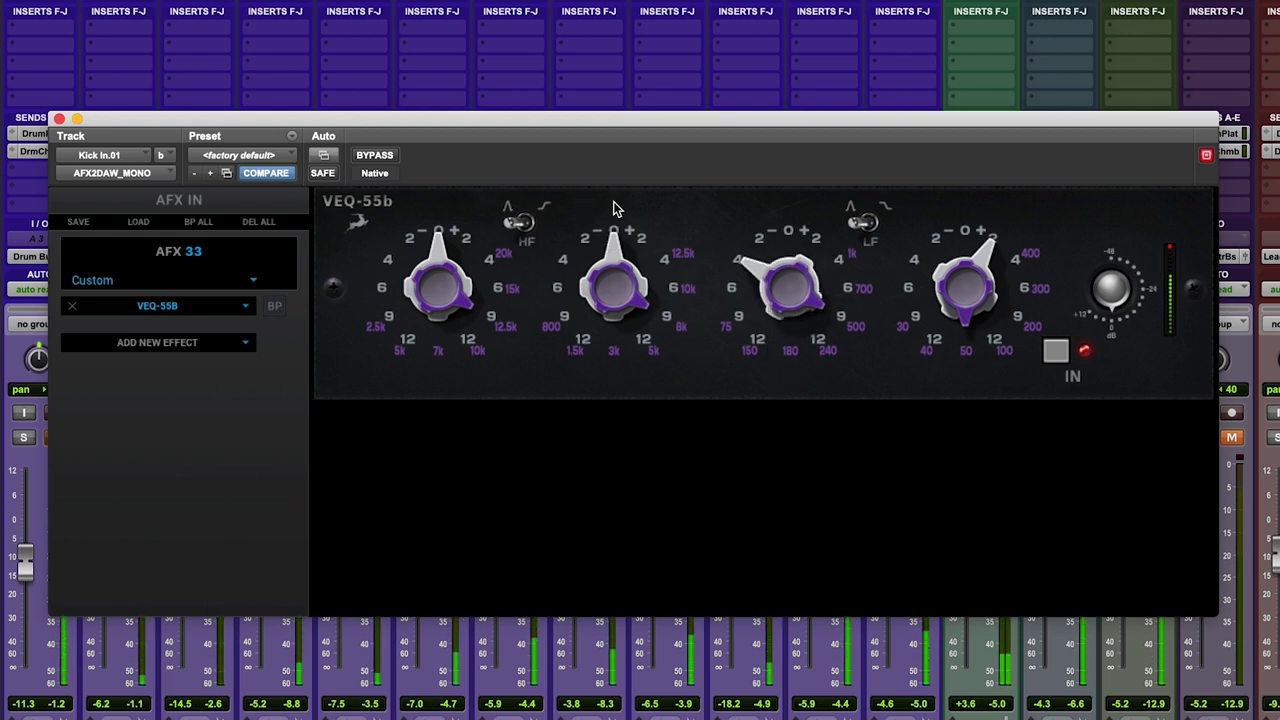
- Sweep the kick EQ's high-mid band with a strong boost and cut it by about 2 at 800 Hz
{"action": "left_click_drag", "start_coordinate": [613, 250], "coordinate": [608, 60]}
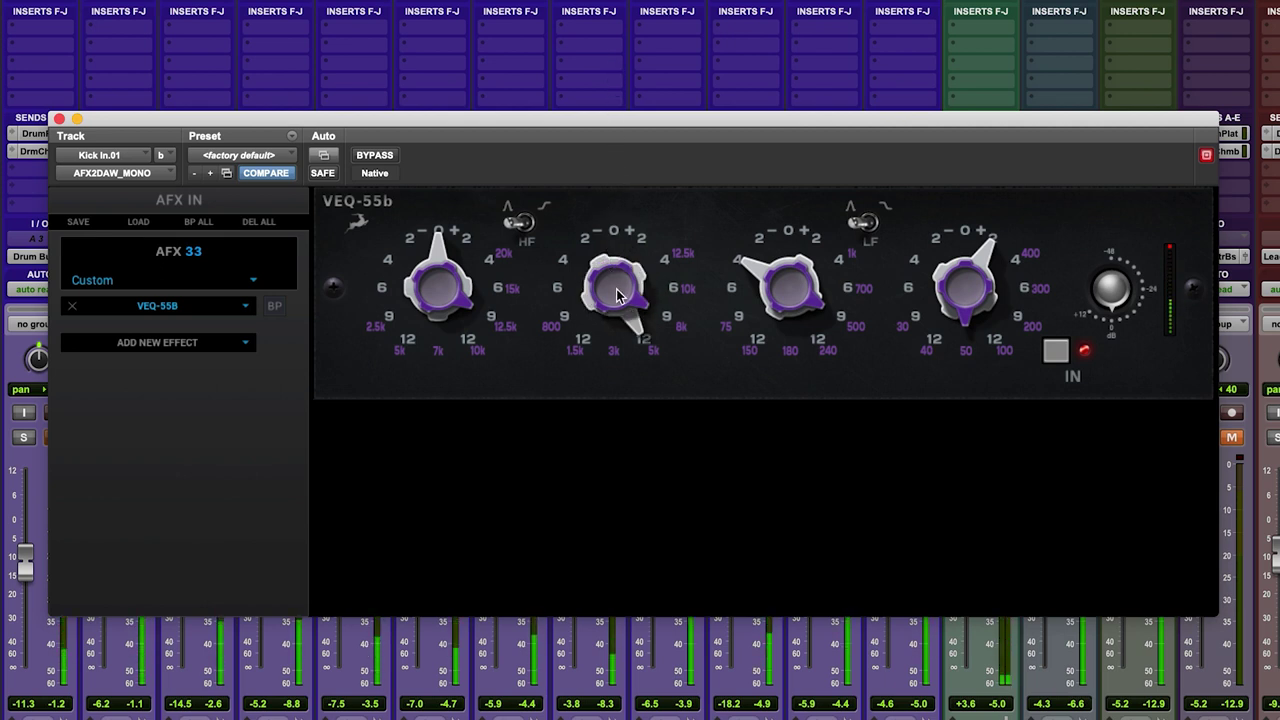
{"action": "left_click_drag", "start_coordinate": [618, 263], "coordinate": [662, 366]}
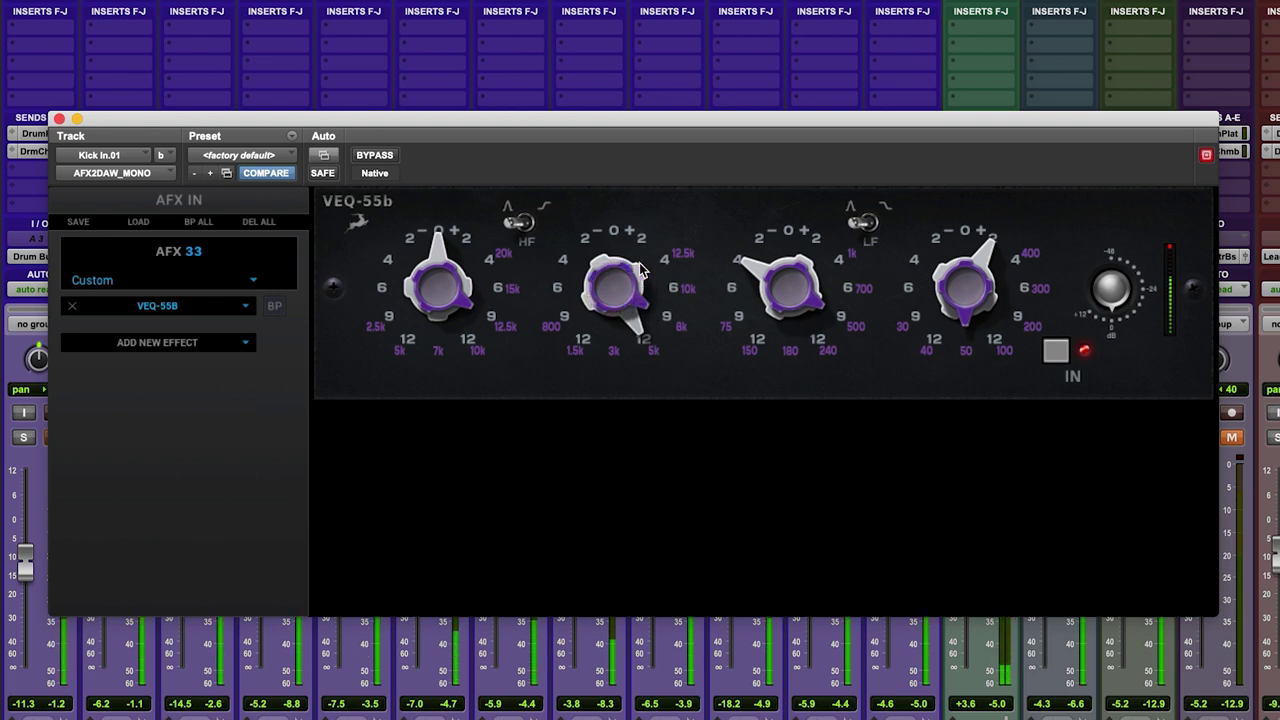
{"action": "left_click_drag", "start_coordinate": [588, 284], "coordinate": [602, 428]}
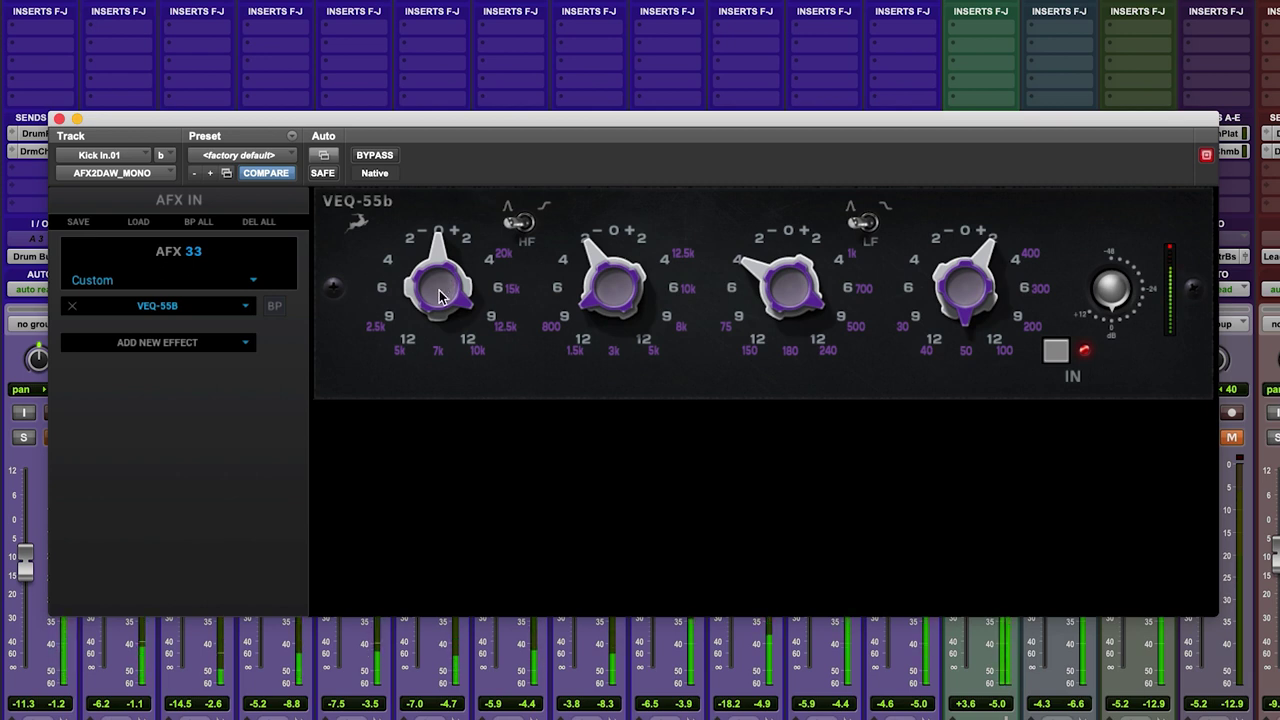
- Boost the kick EQ's high-frequency band by about 4 at 5 kHz
{"action": "left_click_drag", "start_coordinate": [437, 252], "coordinate": [429, 84]}
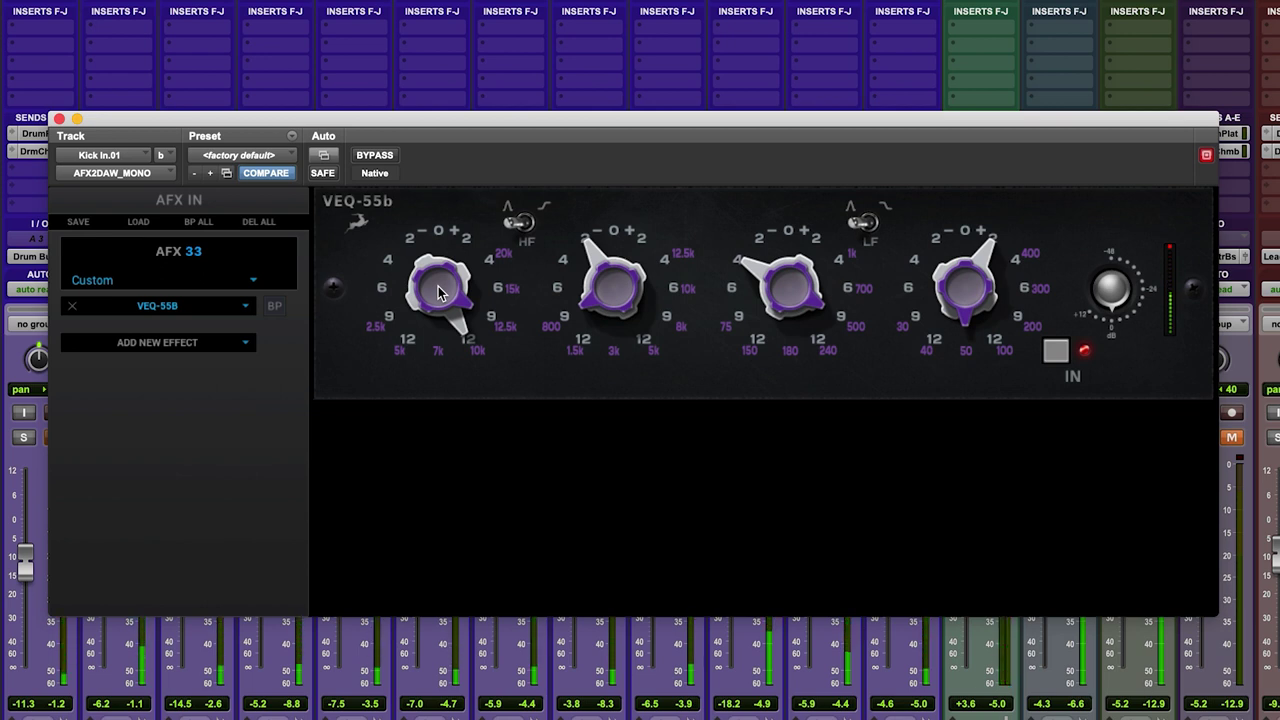
{"action": "left_click_drag", "start_coordinate": [420, 285], "coordinate": [436, 208]}
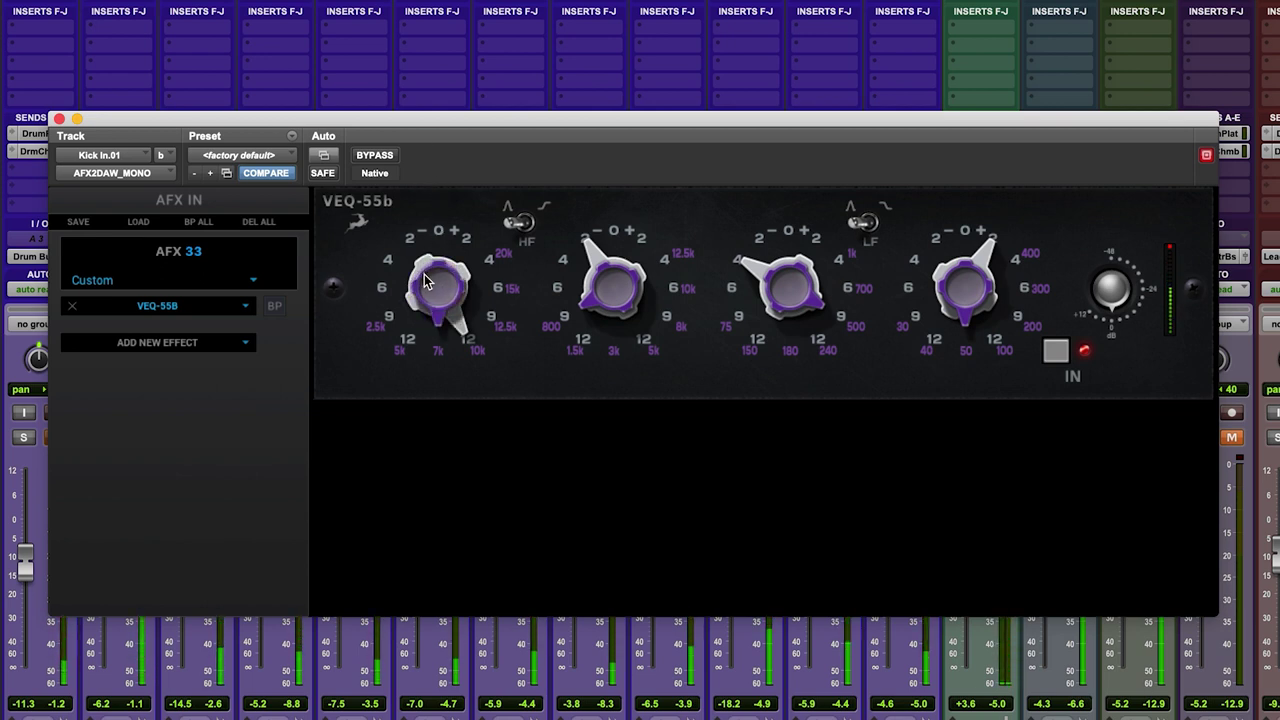
{"action": "left_click_drag", "start_coordinate": [430, 255], "coordinate": [428, 248]}
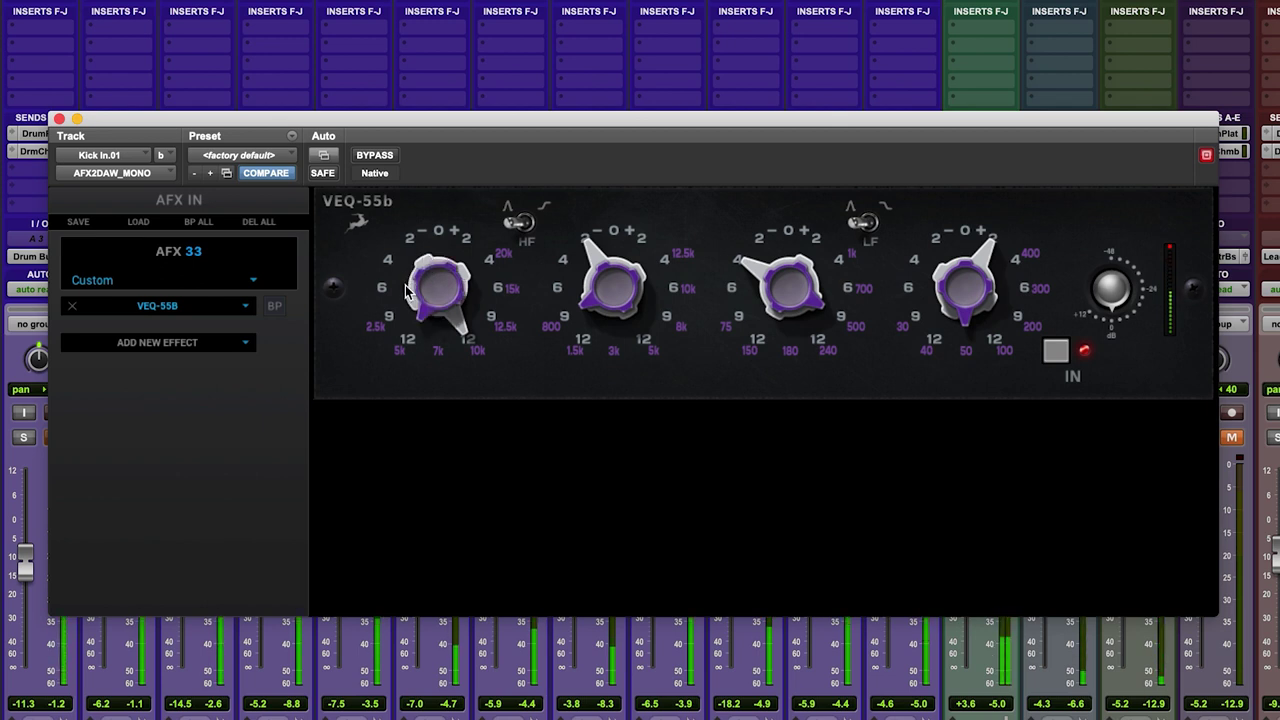
{"action": "left_click_drag", "start_coordinate": [408, 305], "coordinate": [423, 366]}
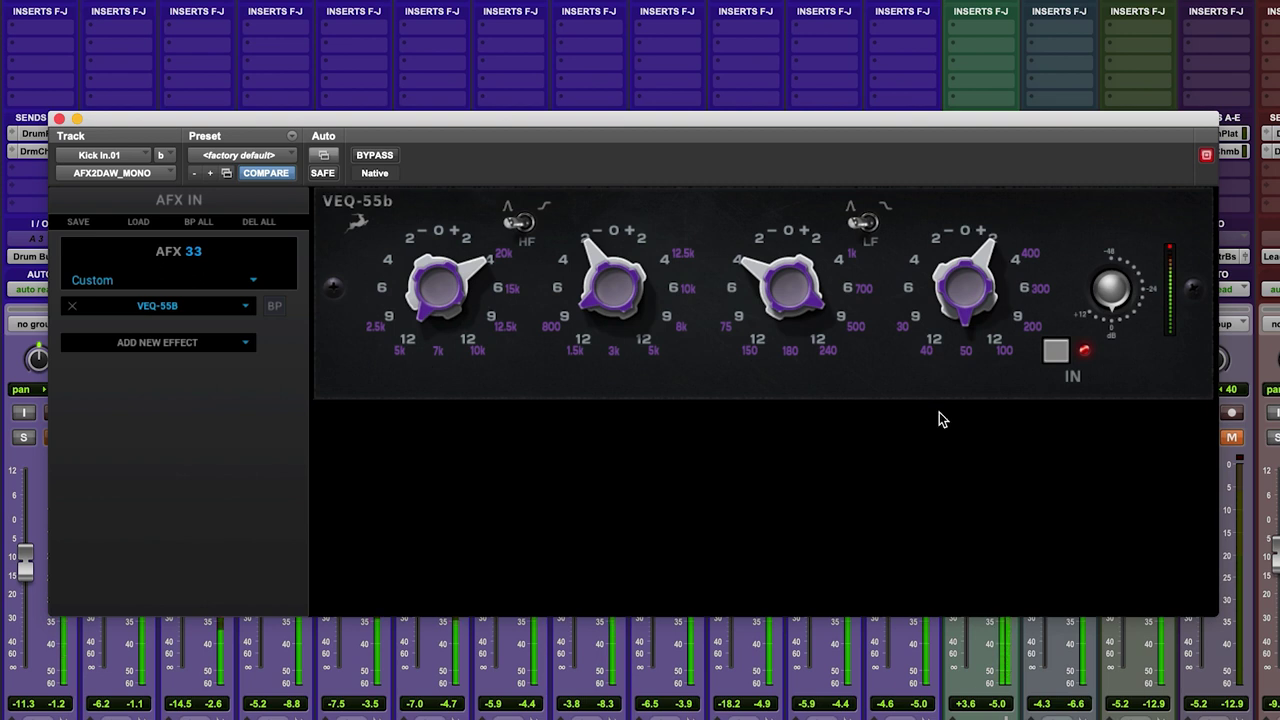
- Switch the VEQ-55b out and back in twice to compare the kick with and without EQ
{"action": "left_click", "coordinate": [1052, 352]}
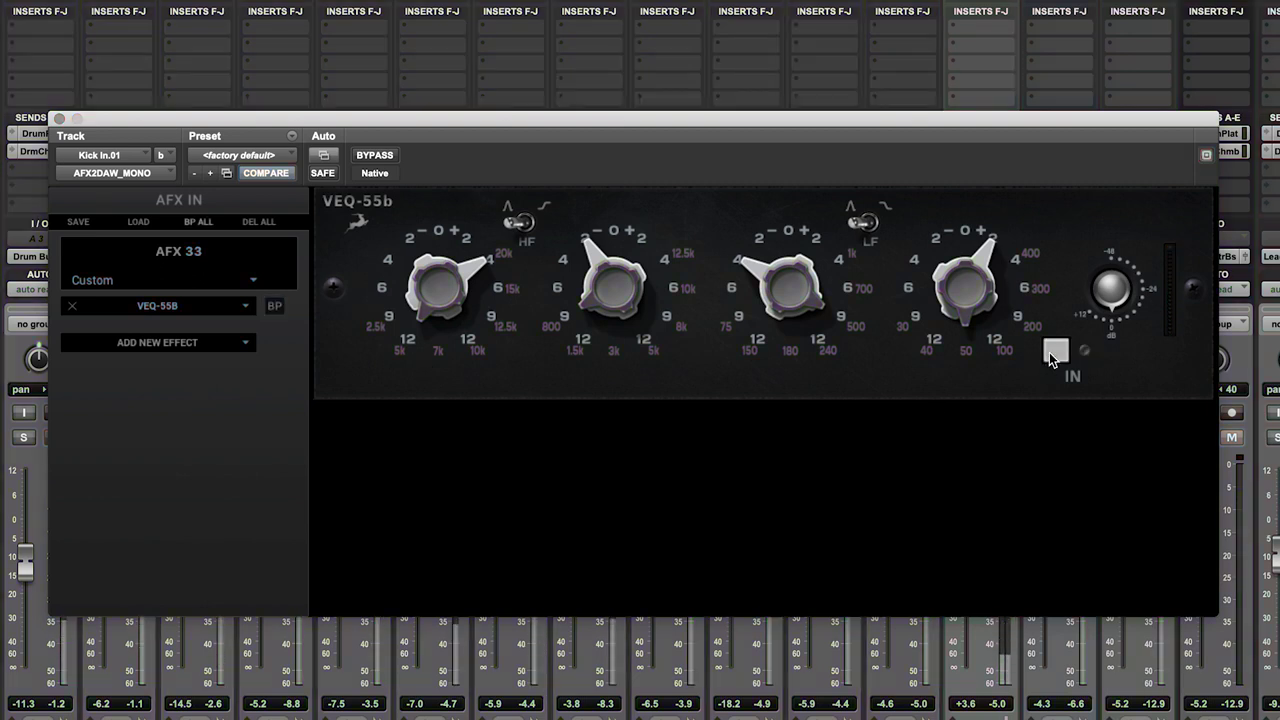
{"action": "left_click", "coordinate": [1052, 352]}
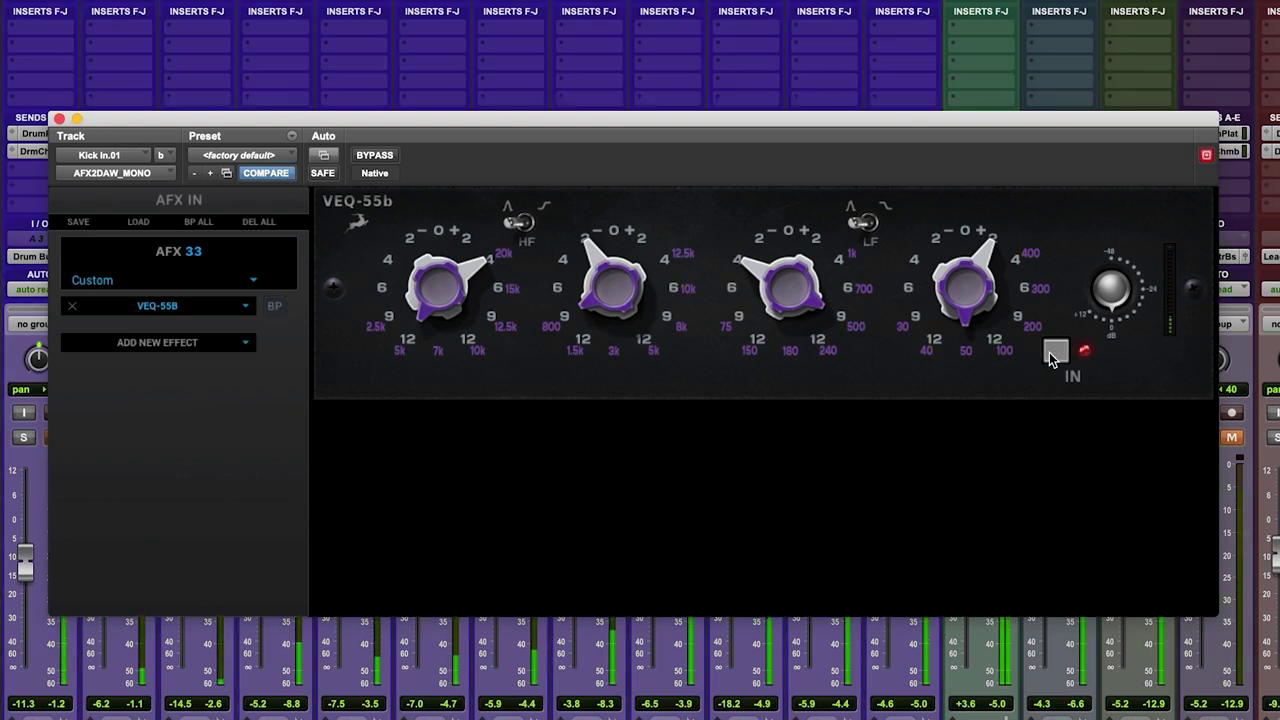
{"action": "left_click", "coordinate": [1053, 352]}
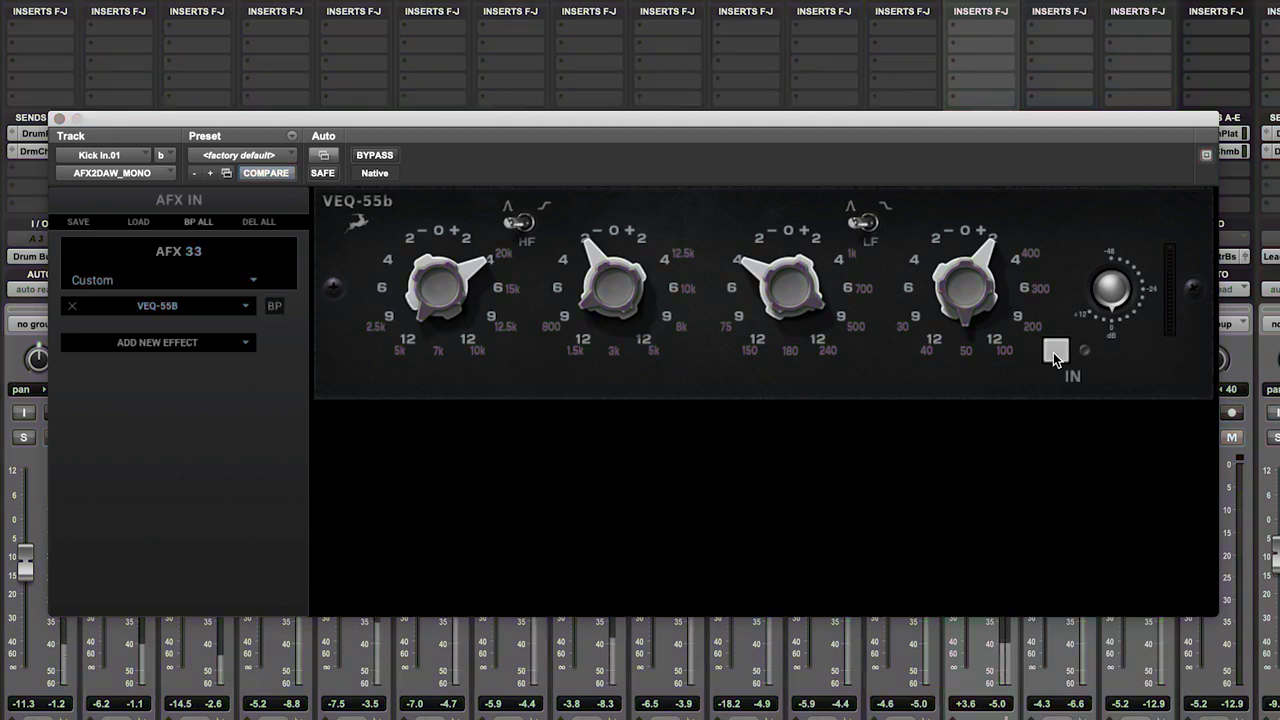
{"action": "left_click", "coordinate": [1053, 352]}
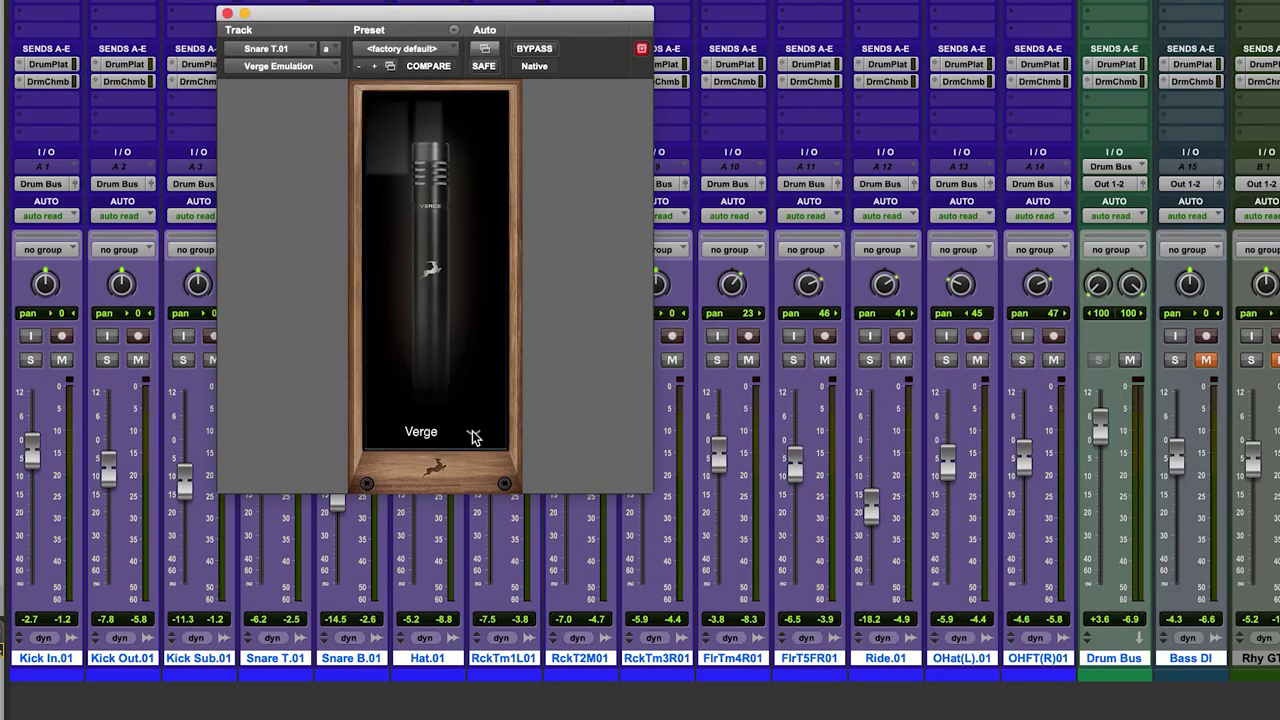
- Try the Berlin 184, Freiburg 6, Aalborg 4006 and Berlin K53 microphone models in the Snare T.01 Verge Emulation
{"action": "left_click", "coordinate": [474, 437]}
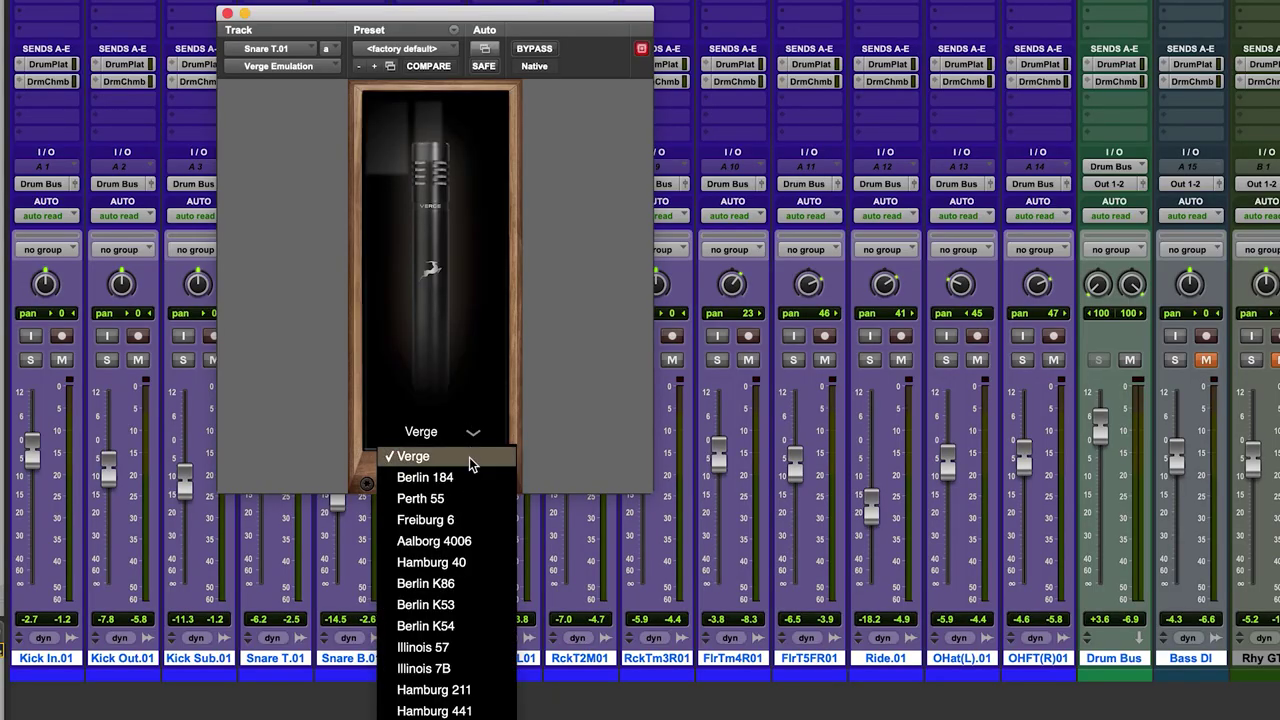
{"action": "left_click", "coordinate": [455, 477]}
{"action": "left_click", "coordinate": [474, 437]}
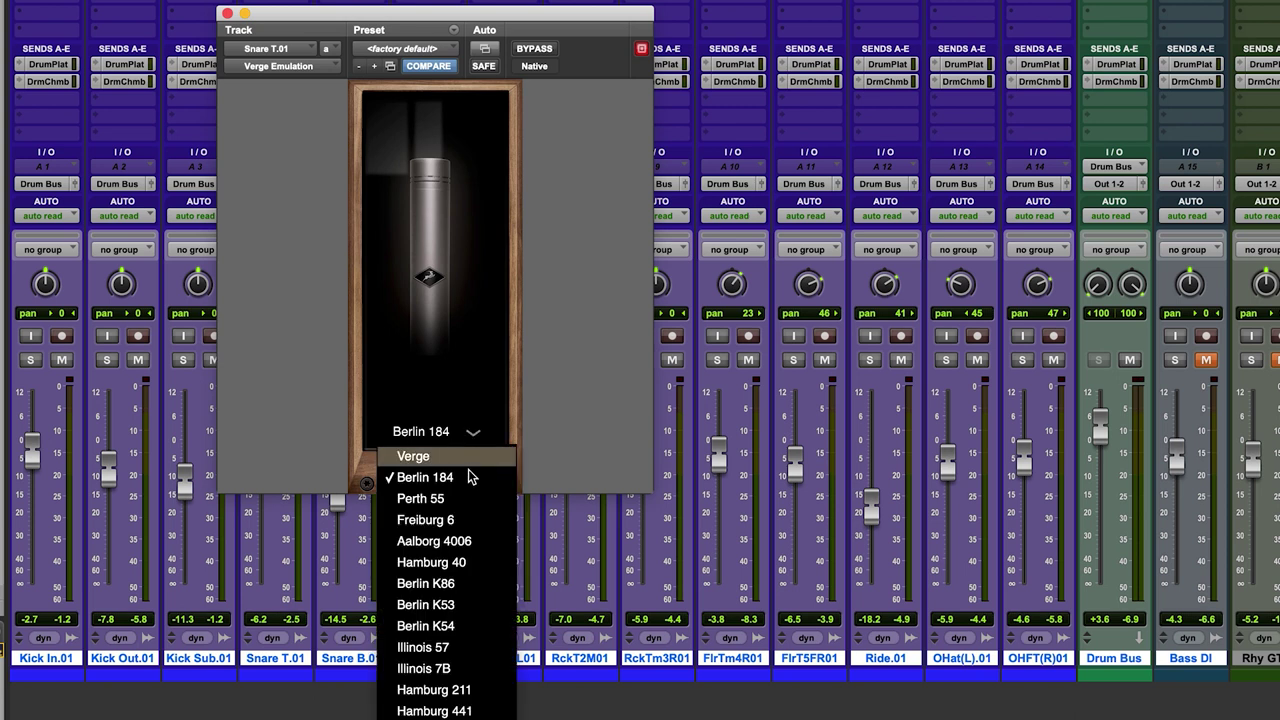
{"action": "left_click", "coordinate": [466, 519]}
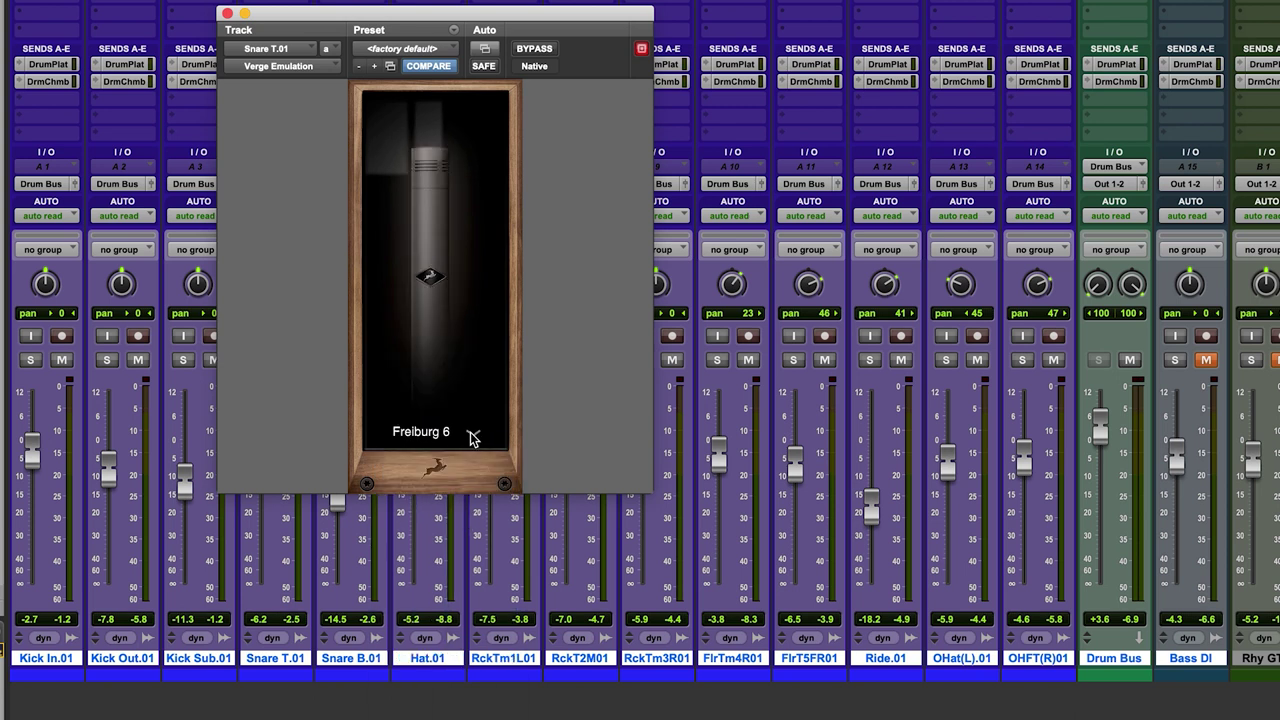
{"action": "left_click", "coordinate": [474, 437]}
{"action": "left_click", "coordinate": [474, 541]}
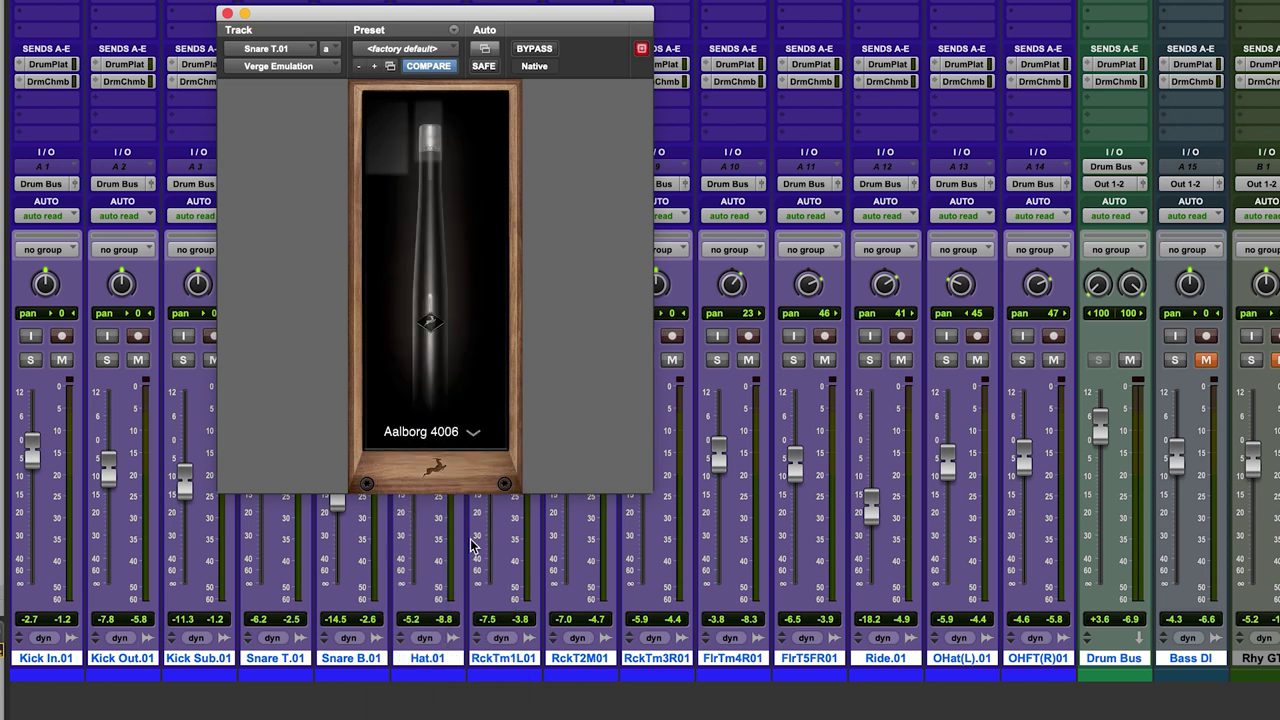
{"action": "left_click", "coordinate": [474, 437]}
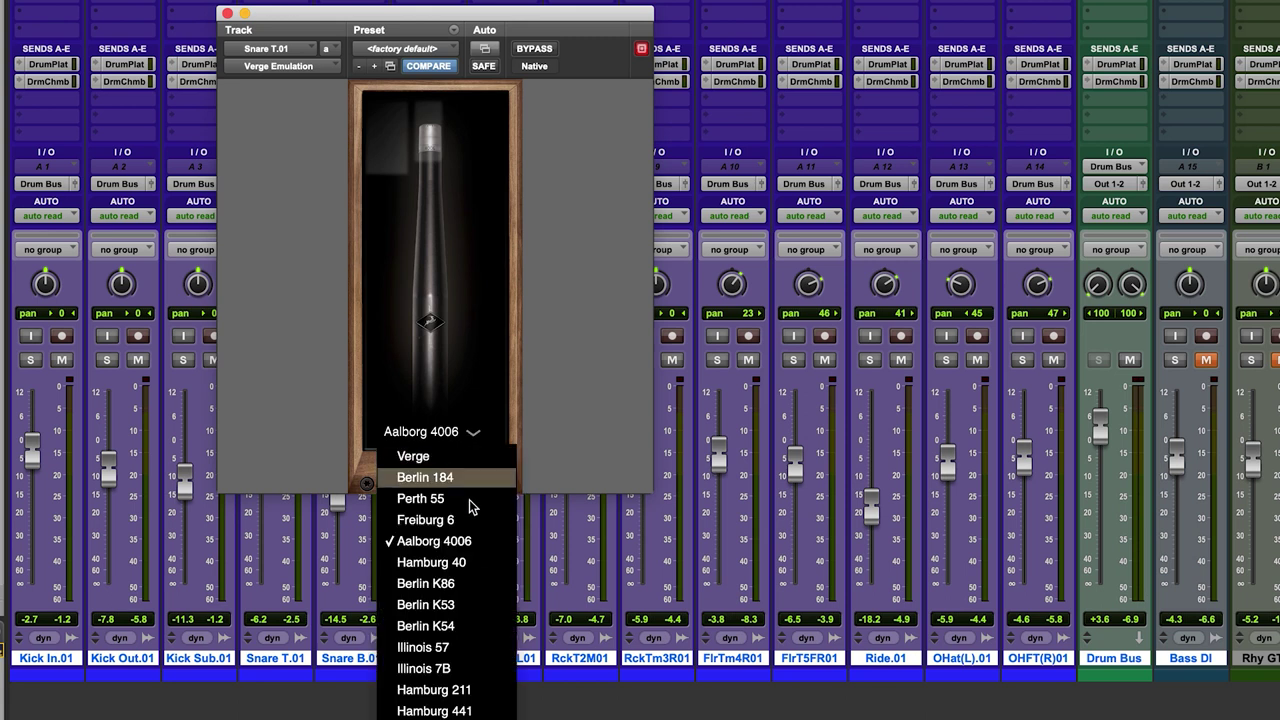
{"action": "left_click", "coordinate": [466, 605]}
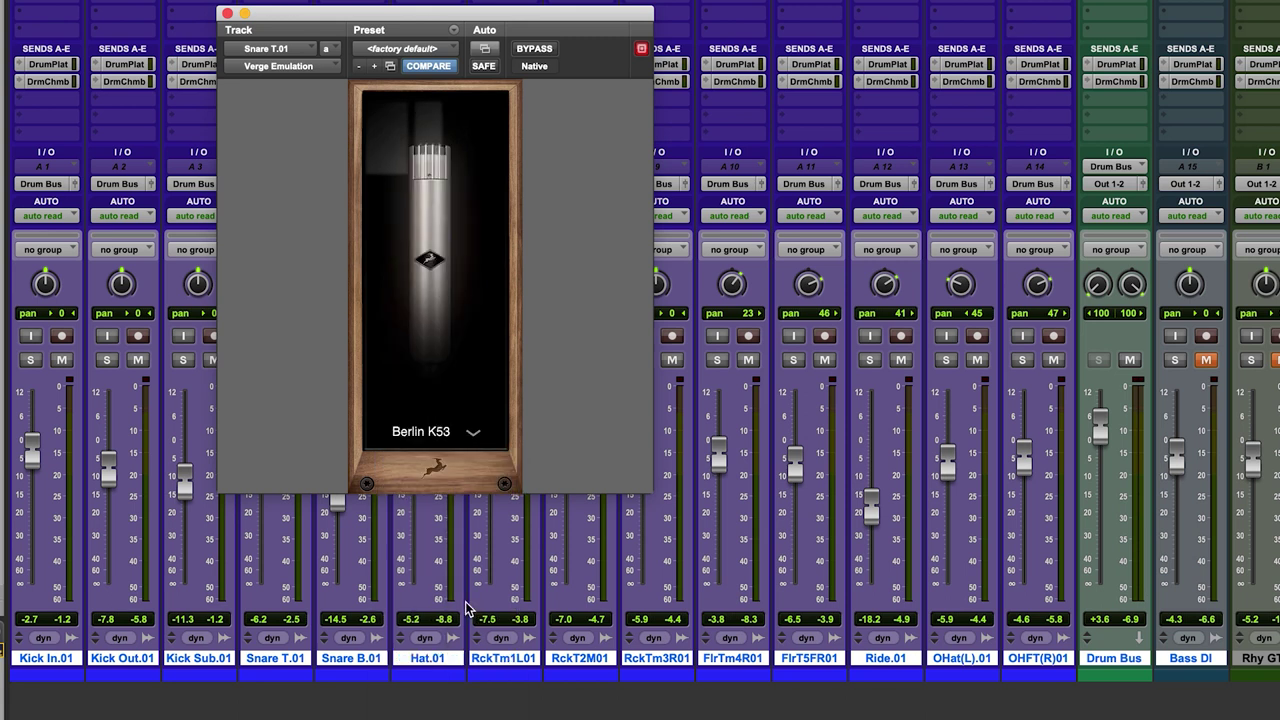
- Try the Illinois 7B and Hamburg 441 models on Snare T.01 and set the emulated microphone to Berlin K53
{"action": "left_click", "coordinate": [476, 436]}
{"action": "left_click", "coordinate": [467, 670]}
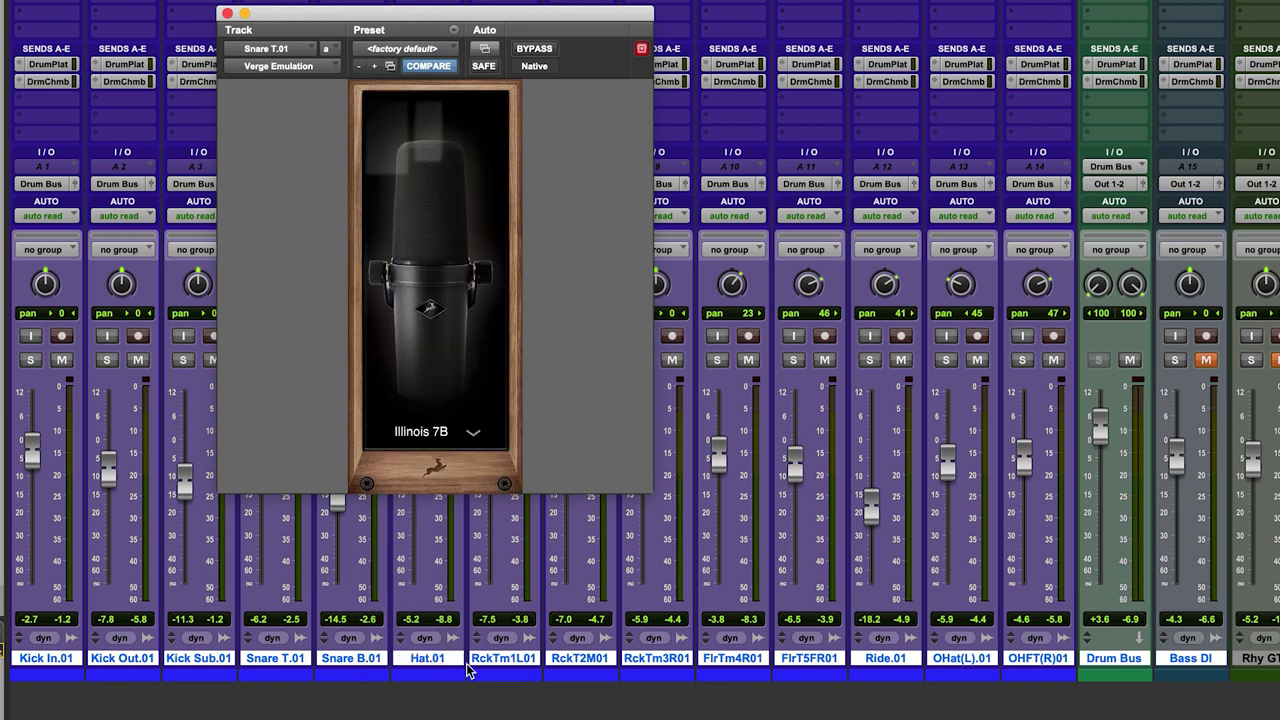
{"action": "left_click", "coordinate": [473, 435]}
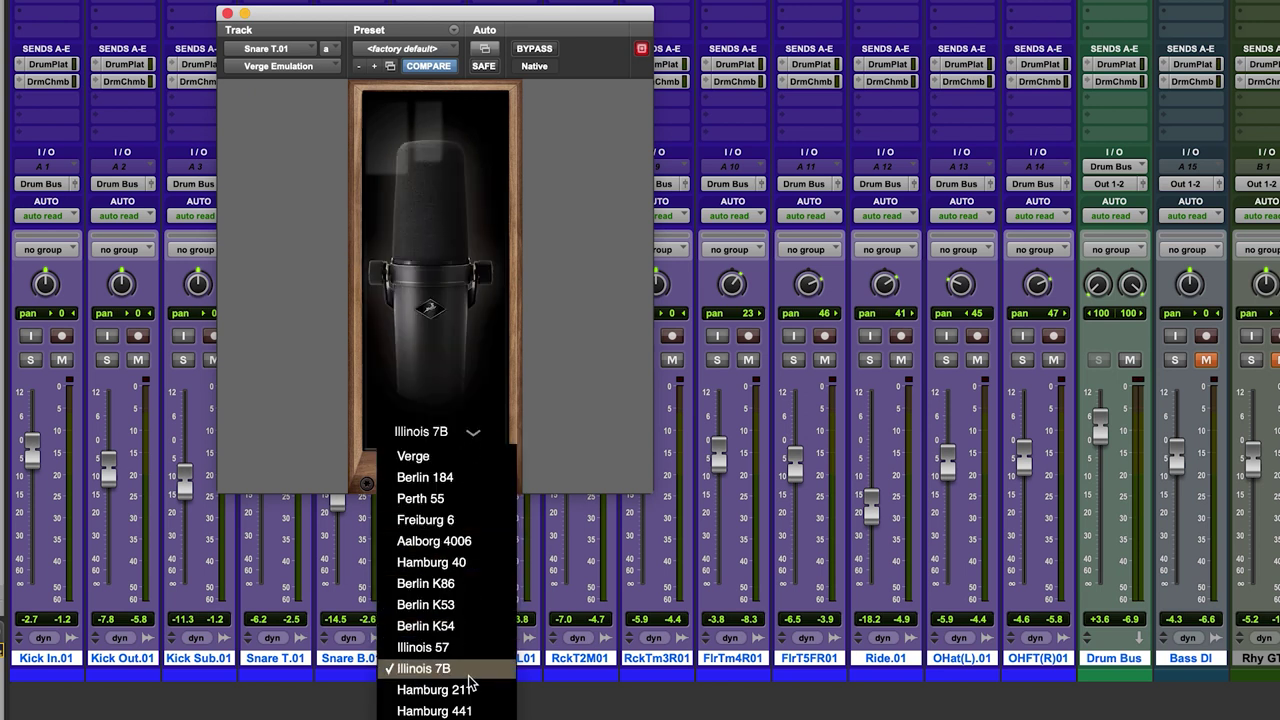
{"action": "left_click", "coordinate": [472, 712]}
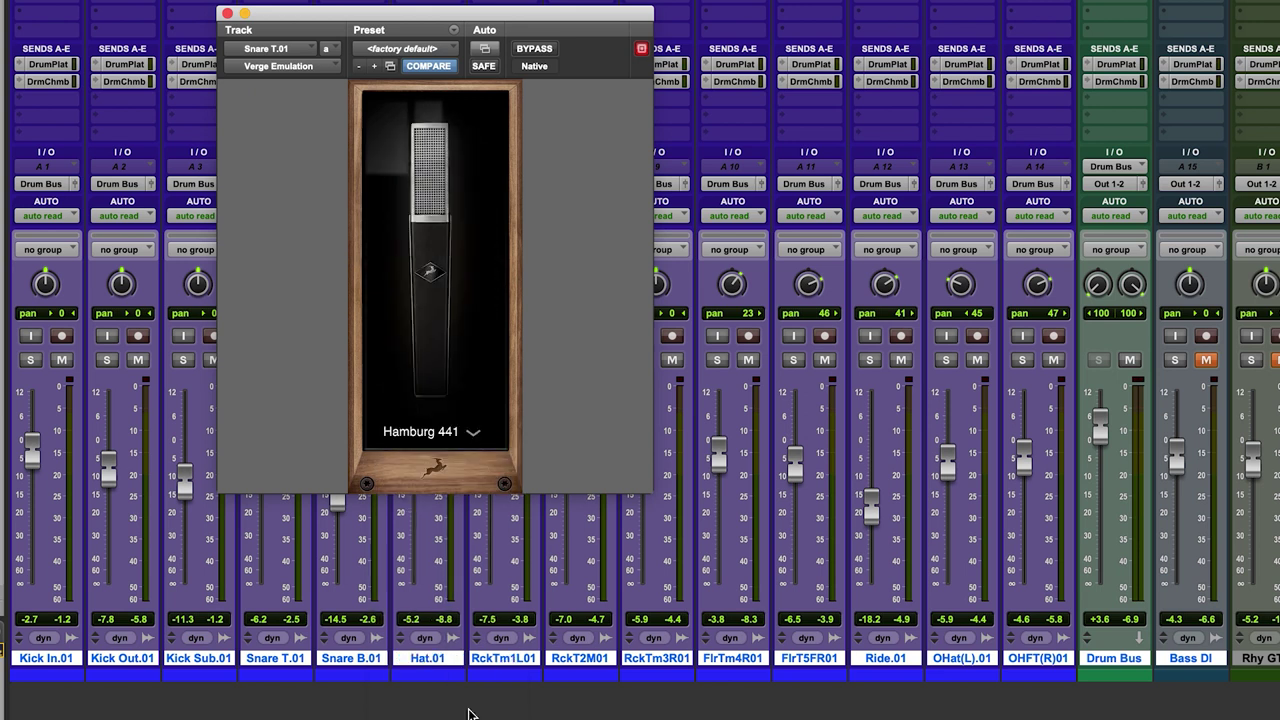
{"action": "left_click", "coordinate": [475, 437]}
{"action": "left_click", "coordinate": [460, 606]}
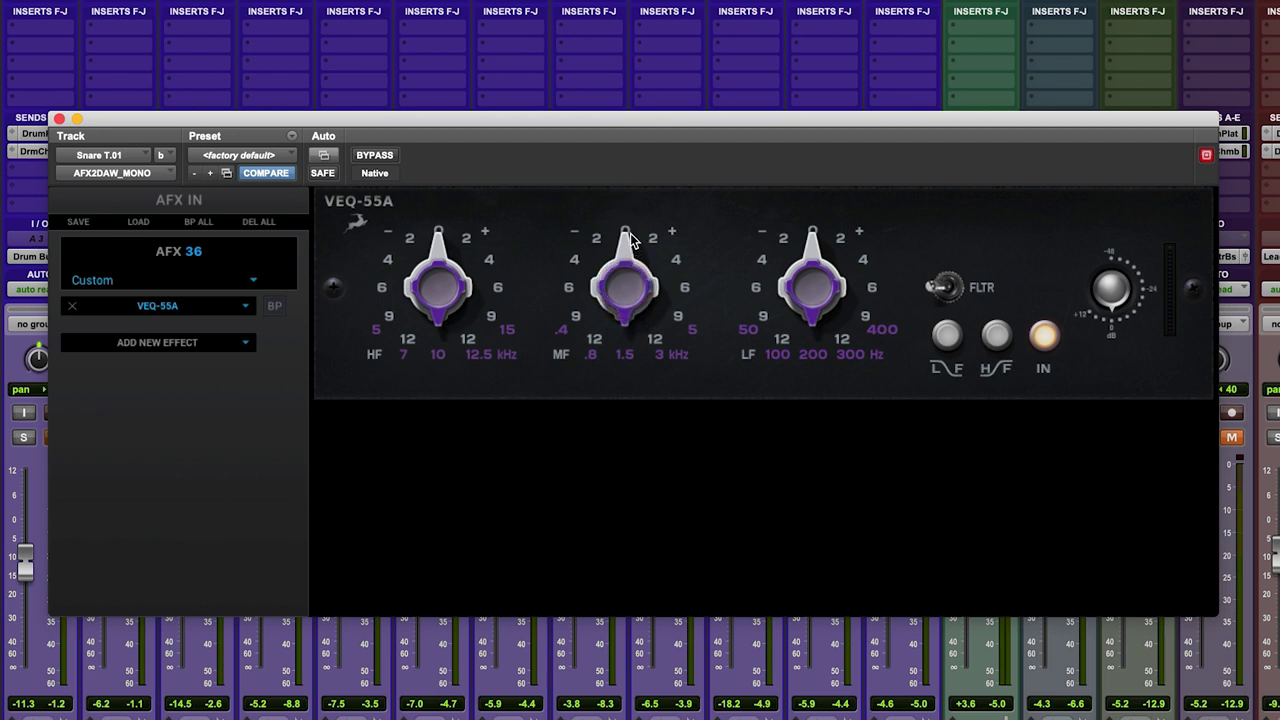
- Try the shelf switches on Snare T.01's VEQ-55A and boost the low-frequency band by about 4 at 200 Hz
{"action": "left_click", "coordinate": [945, 336]}
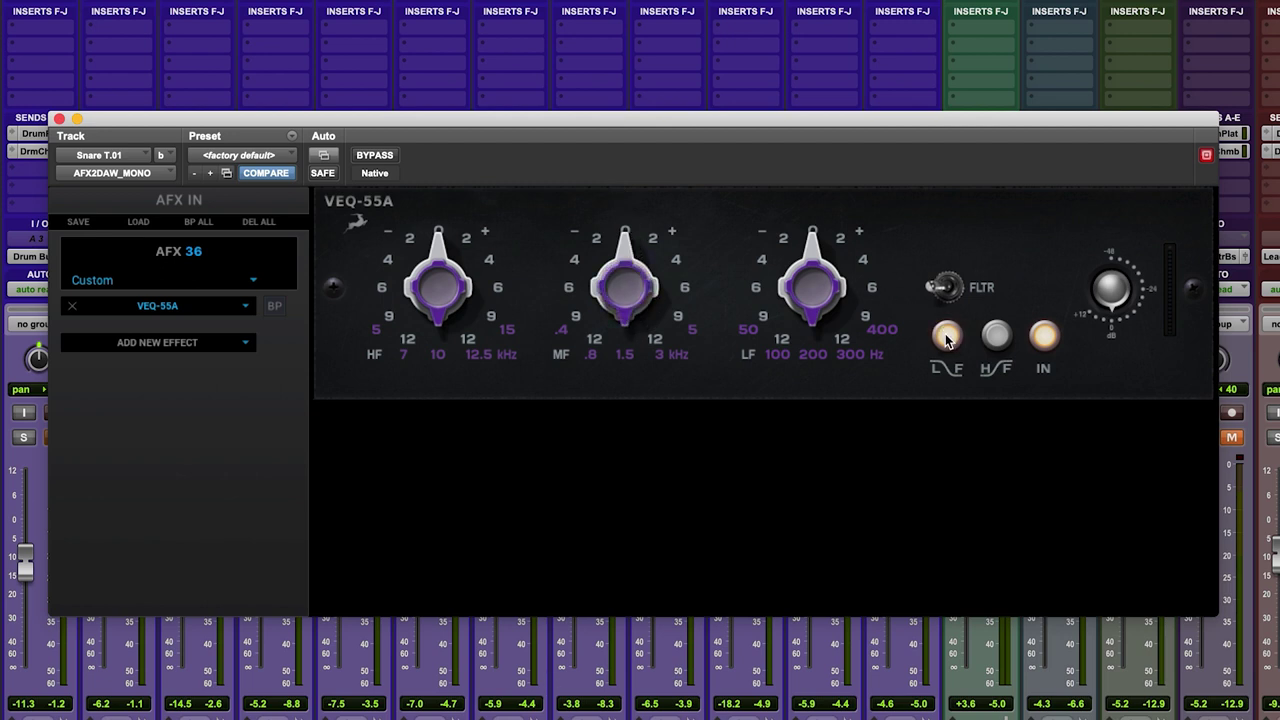
{"action": "left_click", "coordinate": [996, 338]}
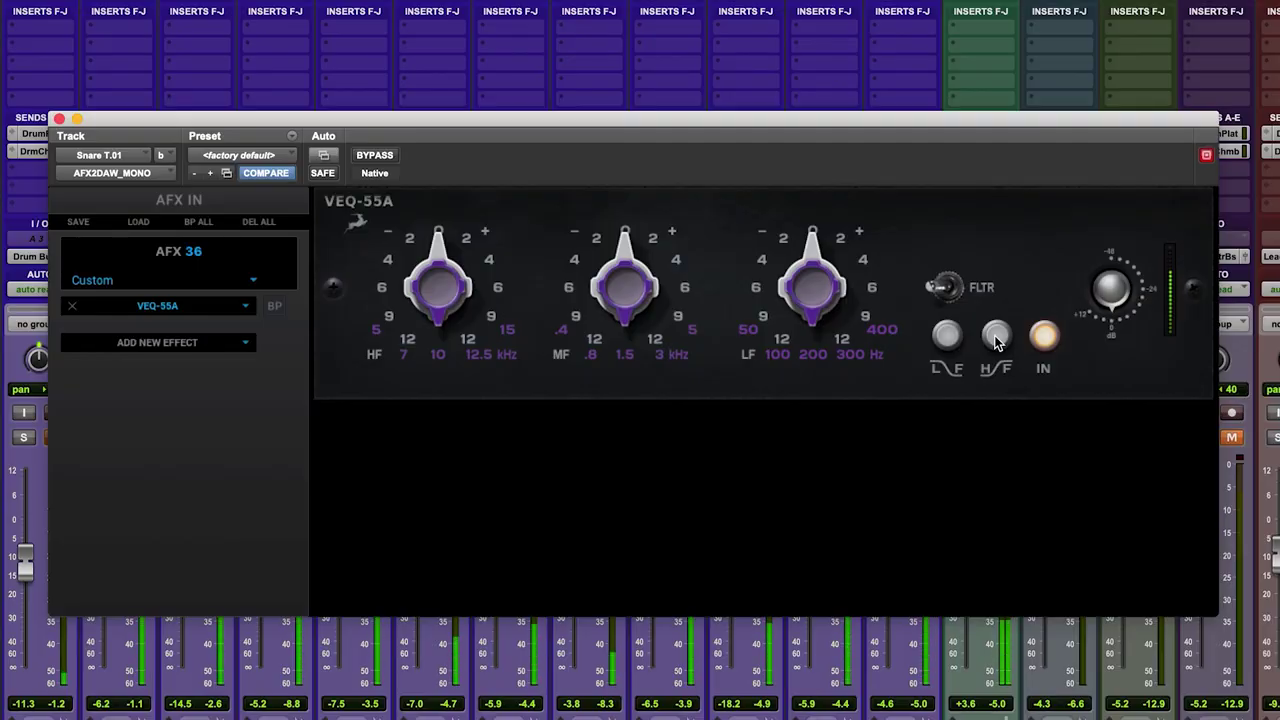
{"action": "left_click_drag", "start_coordinate": [778, 292], "coordinate": [772, 174]}
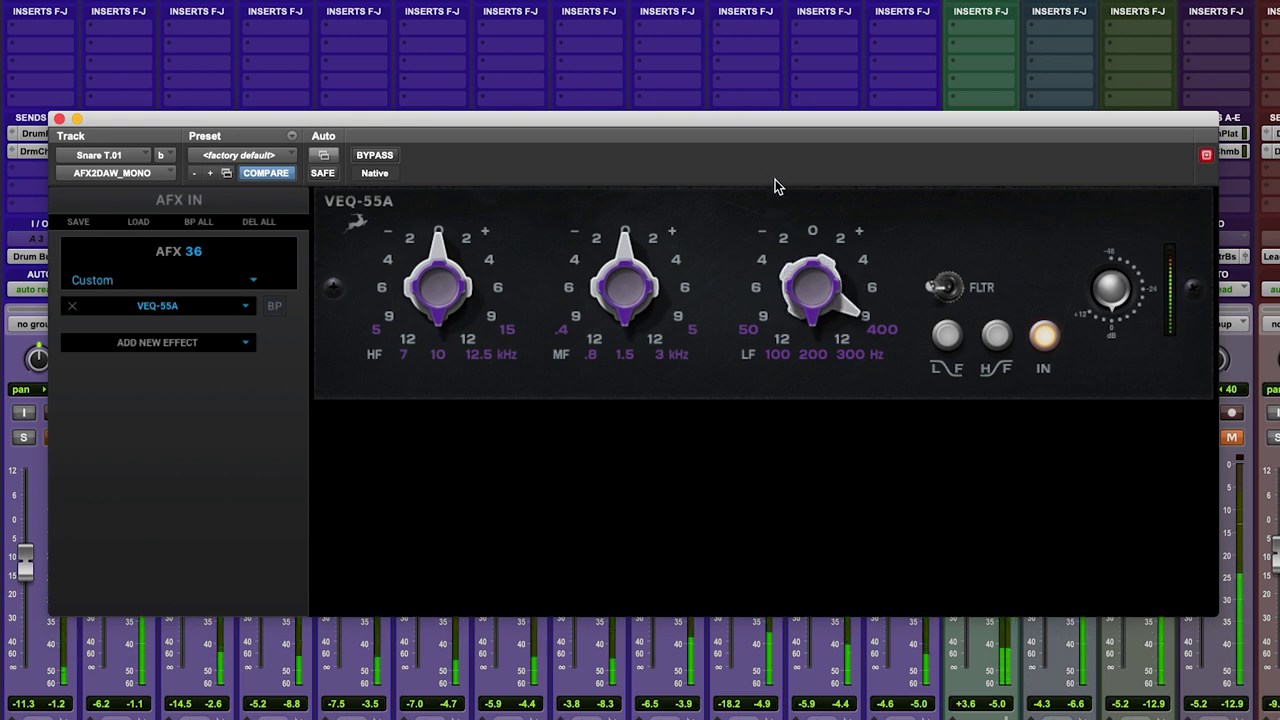
{"action": "left_click_drag", "start_coordinate": [820, 300], "coordinate": [792, 333]}
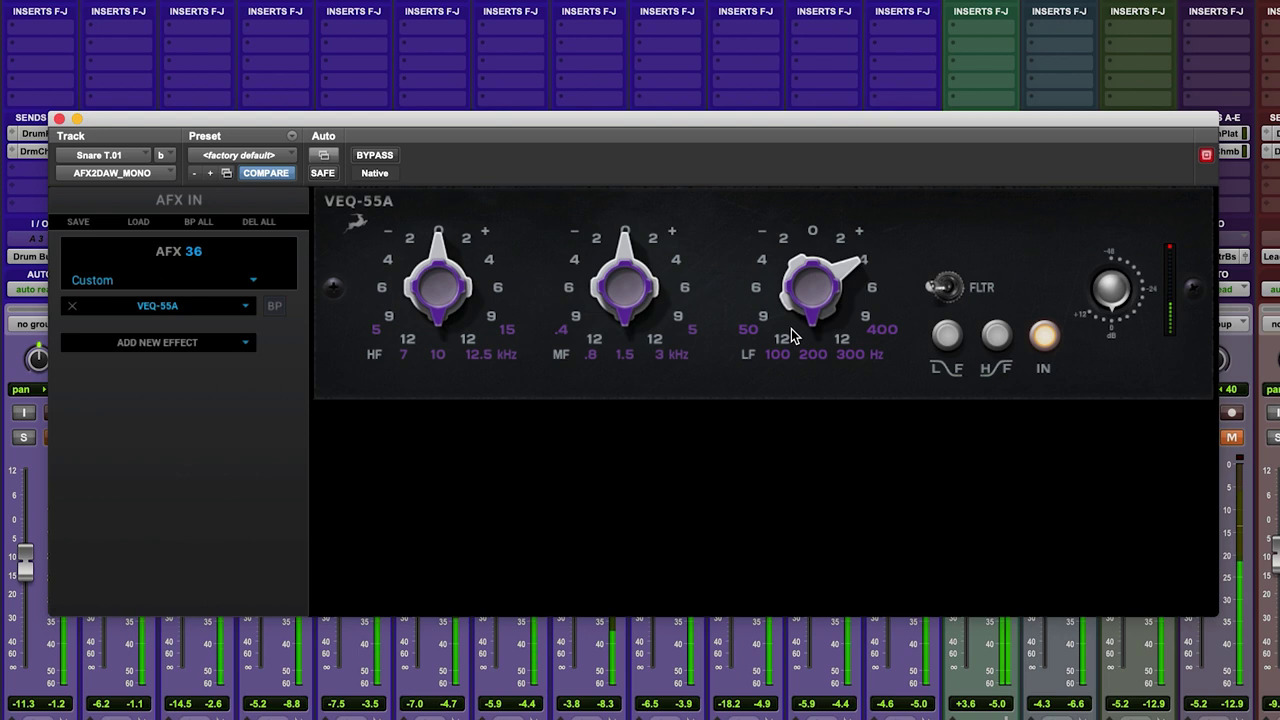
- Sweep the snare EQ's mid-frequency gain and set it to a cut of about 2 at 1.5 kHz
{"action": "left_click_drag", "start_coordinate": [650, 237], "coordinate": [574, 44]}
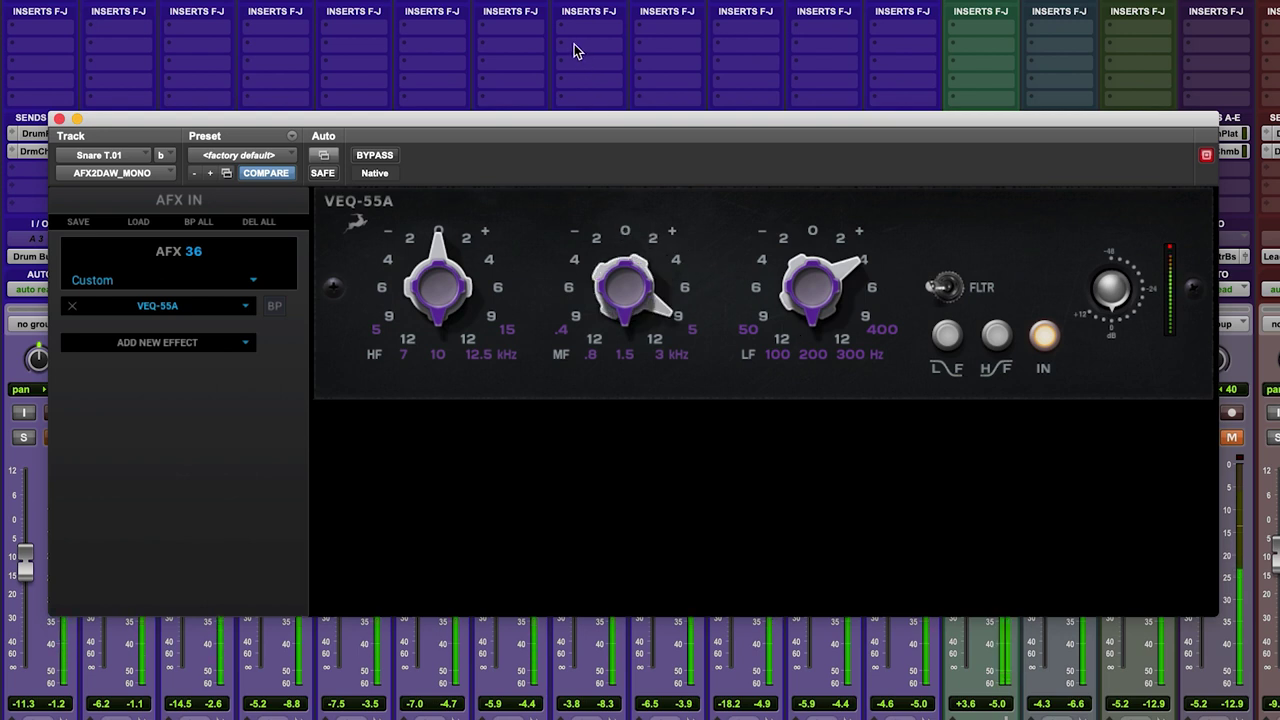
{"action": "mouse_move", "coordinate": [621, 291]}
{"action": "left_mouse_down"}
{"action": "mouse_move", "coordinate": [594, 194]}
{"action": "mouse_move", "coordinate": [609, 286]}
{"action": "mouse_move", "coordinate": [648, 330]}
{"action": "mouse_move", "coordinate": [630, 272]}
{"action": "left_mouse_up"}
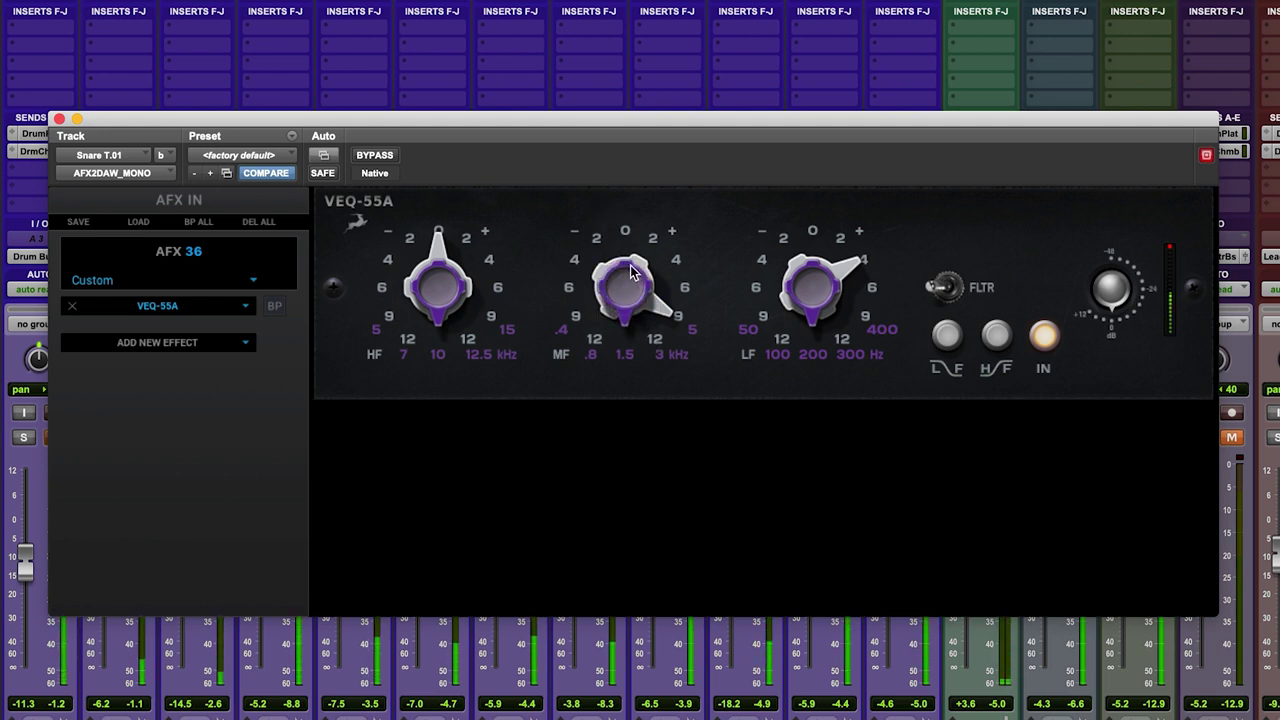
{"action": "left_click_drag", "start_coordinate": [601, 322], "coordinate": [630, 413]}
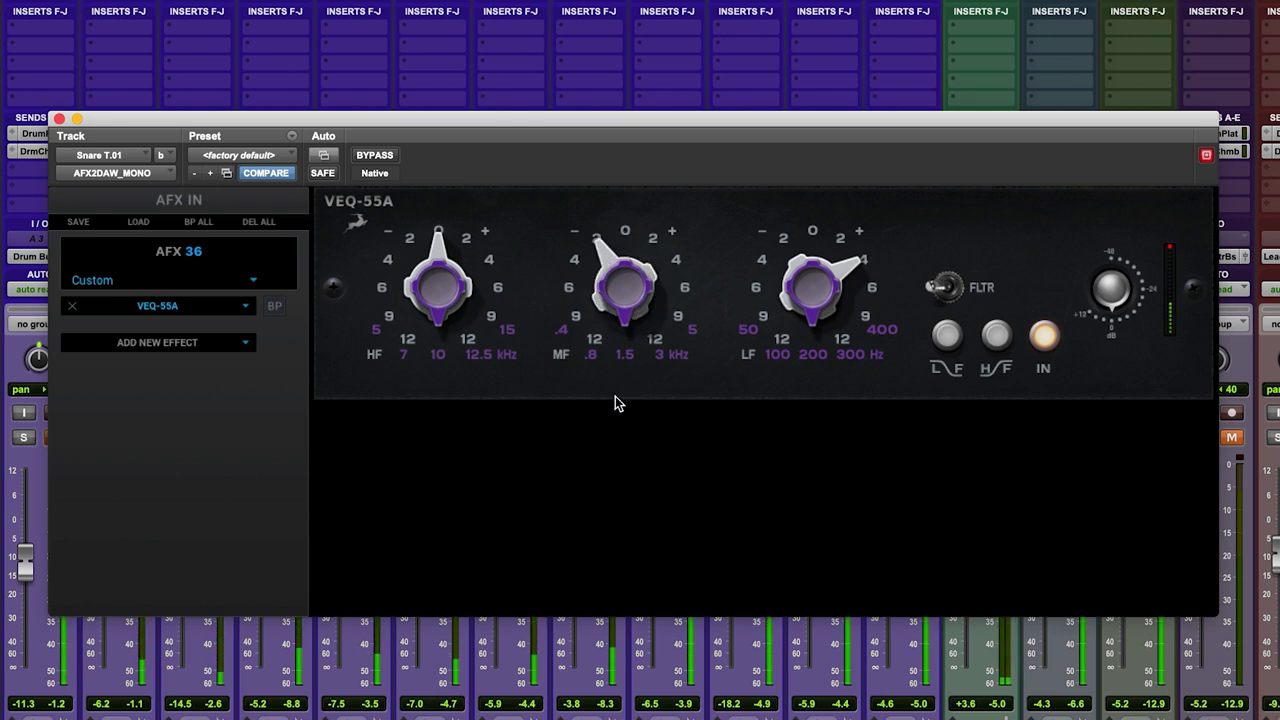
- Switch the snare EQ's low and high bands to shelving and boost the high band by about 4 at 10 kHz
{"action": "left_click", "coordinate": [947, 335]}
{"action": "left_click", "coordinate": [947, 335]}
{"action": "left_click", "coordinate": [1000, 336]}
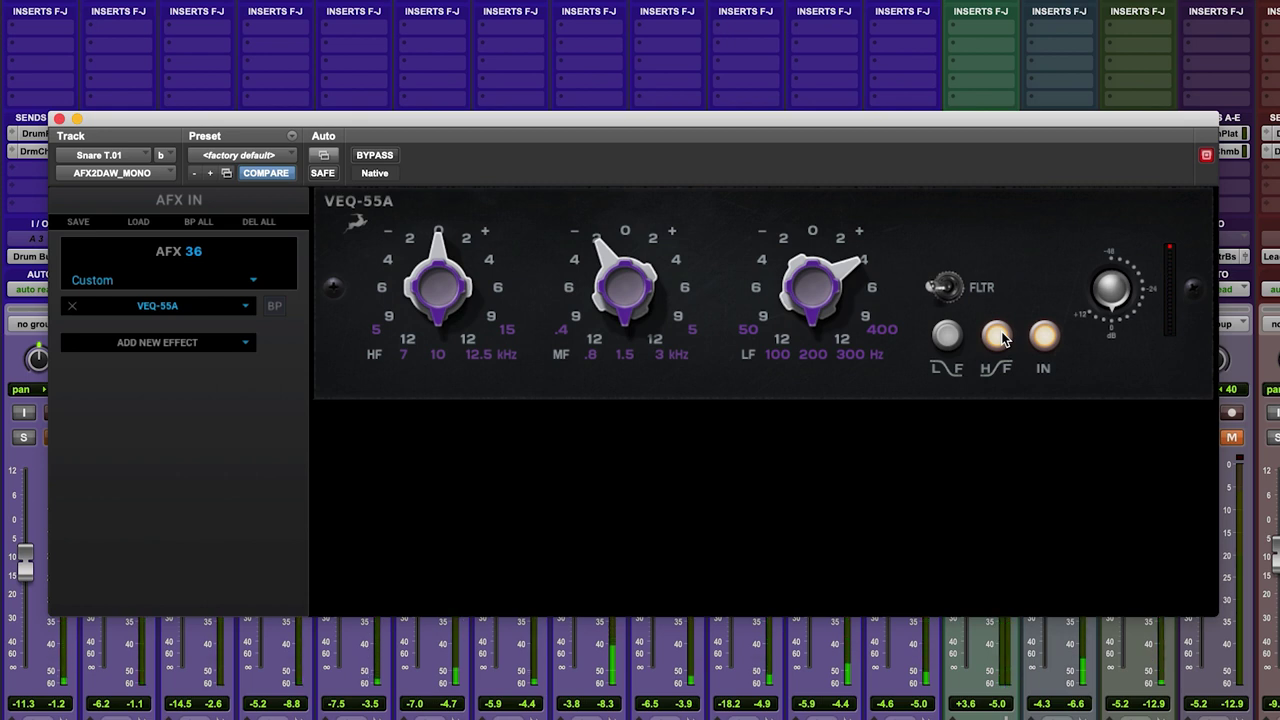
{"action": "left_click", "coordinate": [998, 336]}
{"action": "left_click", "coordinate": [947, 336]}
{"action": "left_click", "coordinate": [997, 336]}
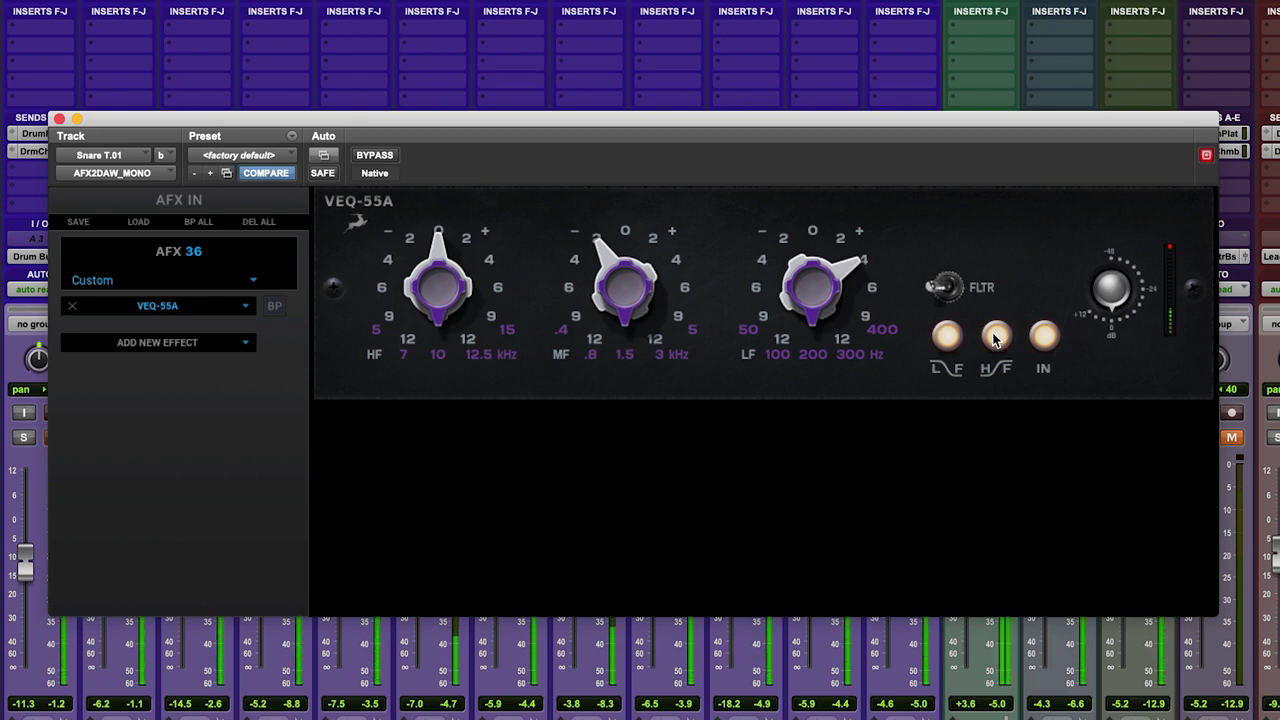
{"action": "left_click_drag", "start_coordinate": [437, 253], "coordinate": [422, 37]}
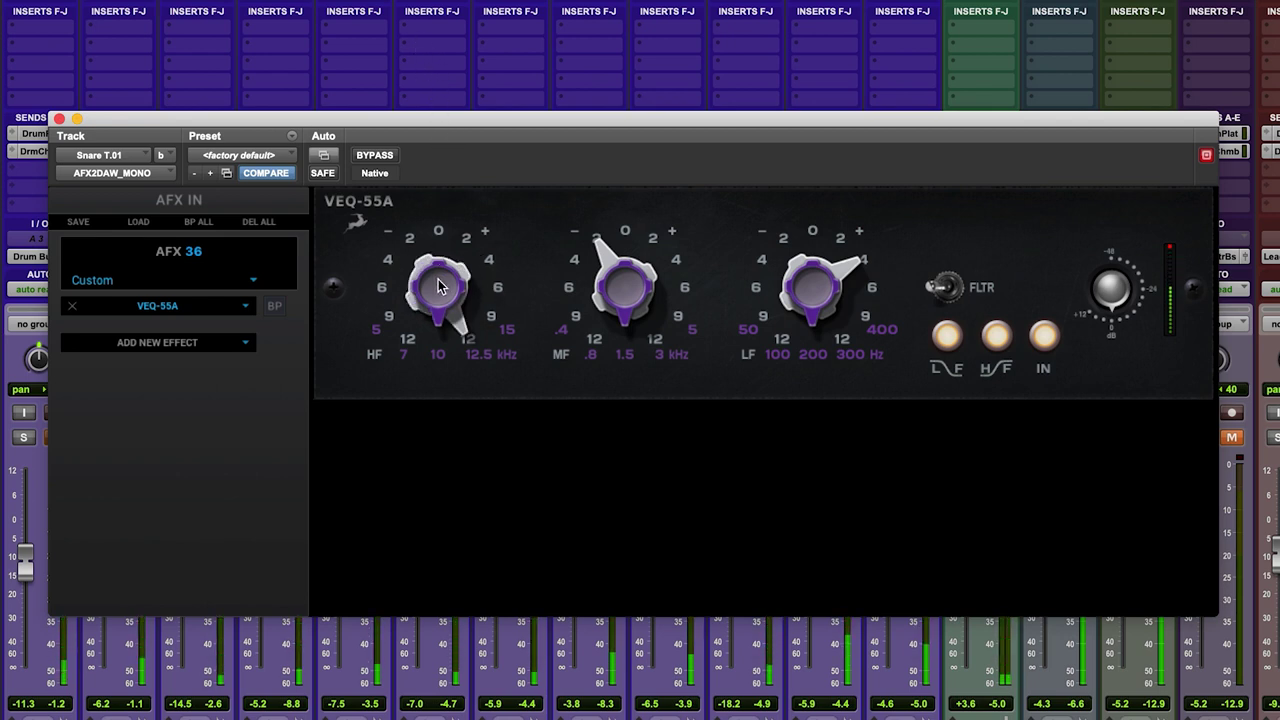
{"action": "left_click_drag", "start_coordinate": [438, 279], "coordinate": [421, 355]}
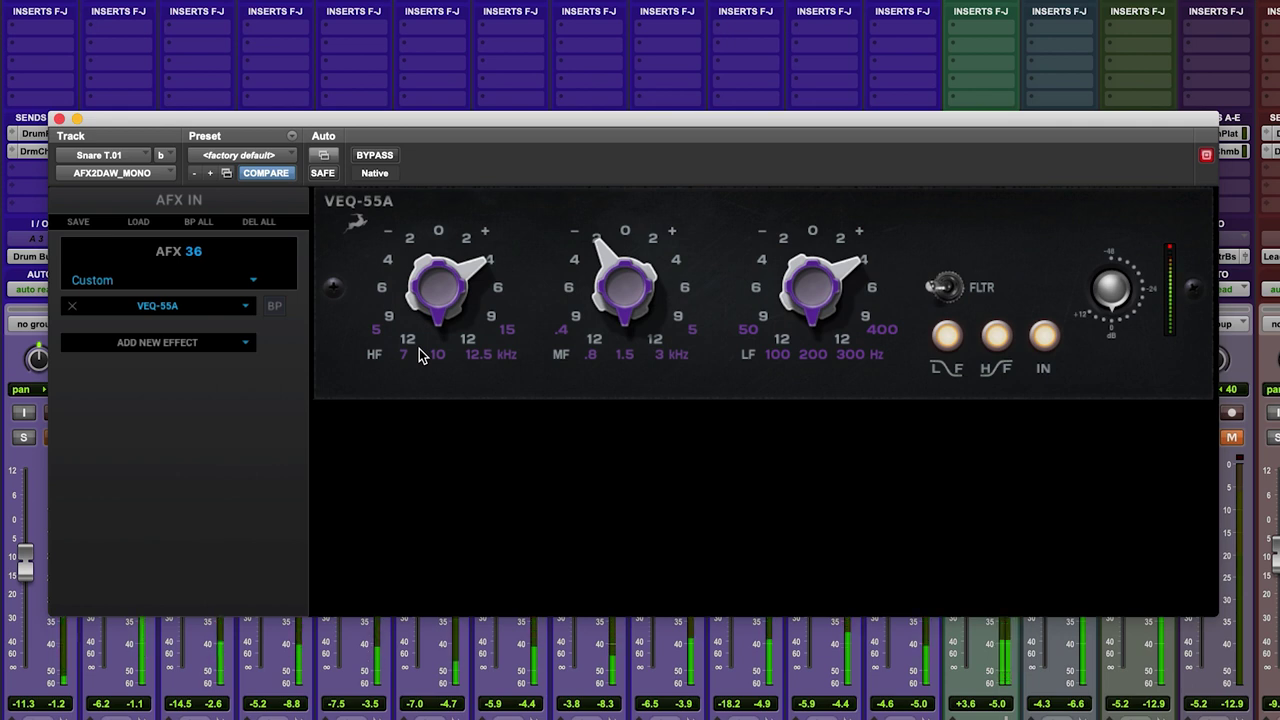
- Switch the VEQ-55A out and back in twice to compare Snare T.01 with and without EQ
{"action": "left_click", "coordinate": [1043, 336]}
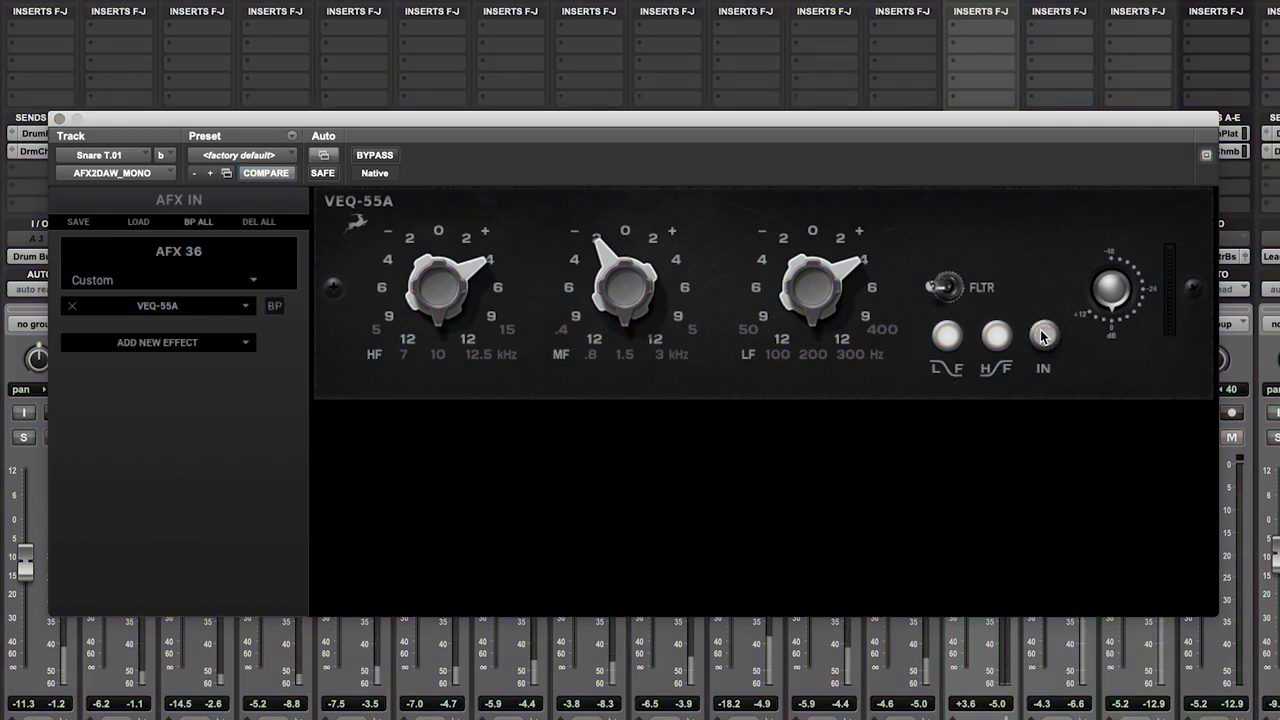
{"action": "left_click", "coordinate": [1043, 336]}
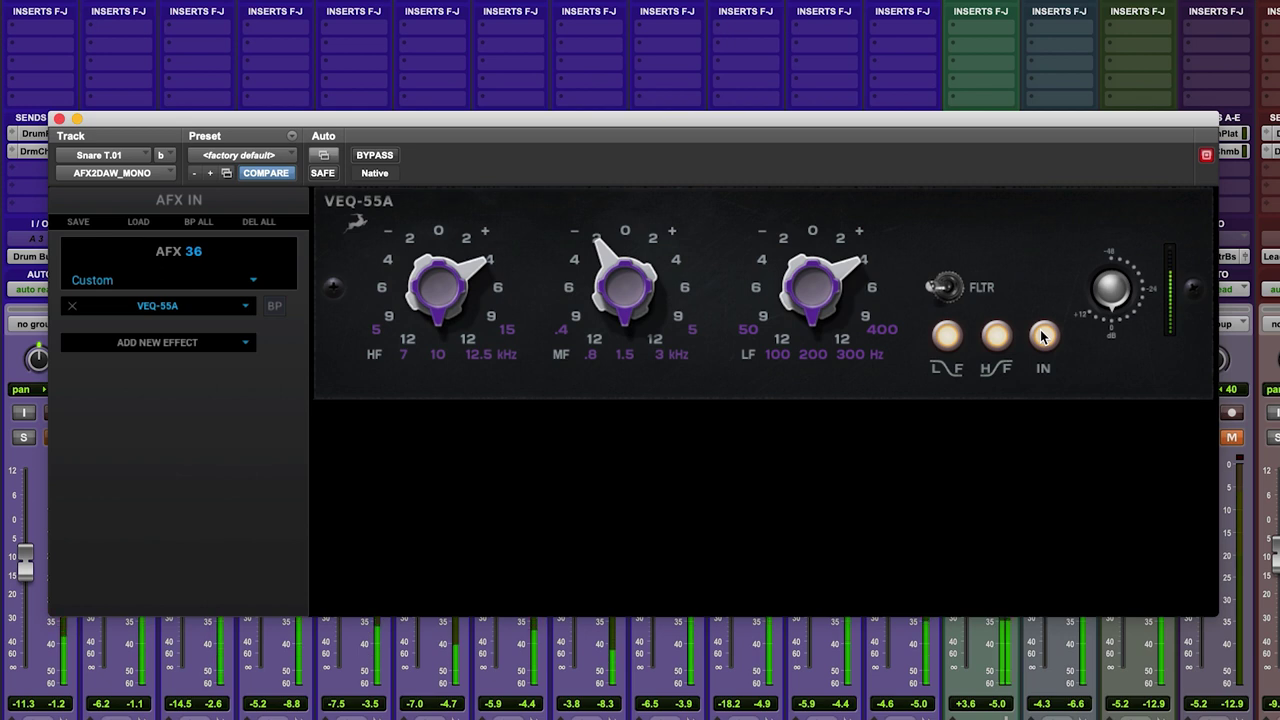
{"action": "left_click", "coordinate": [1043, 336]}
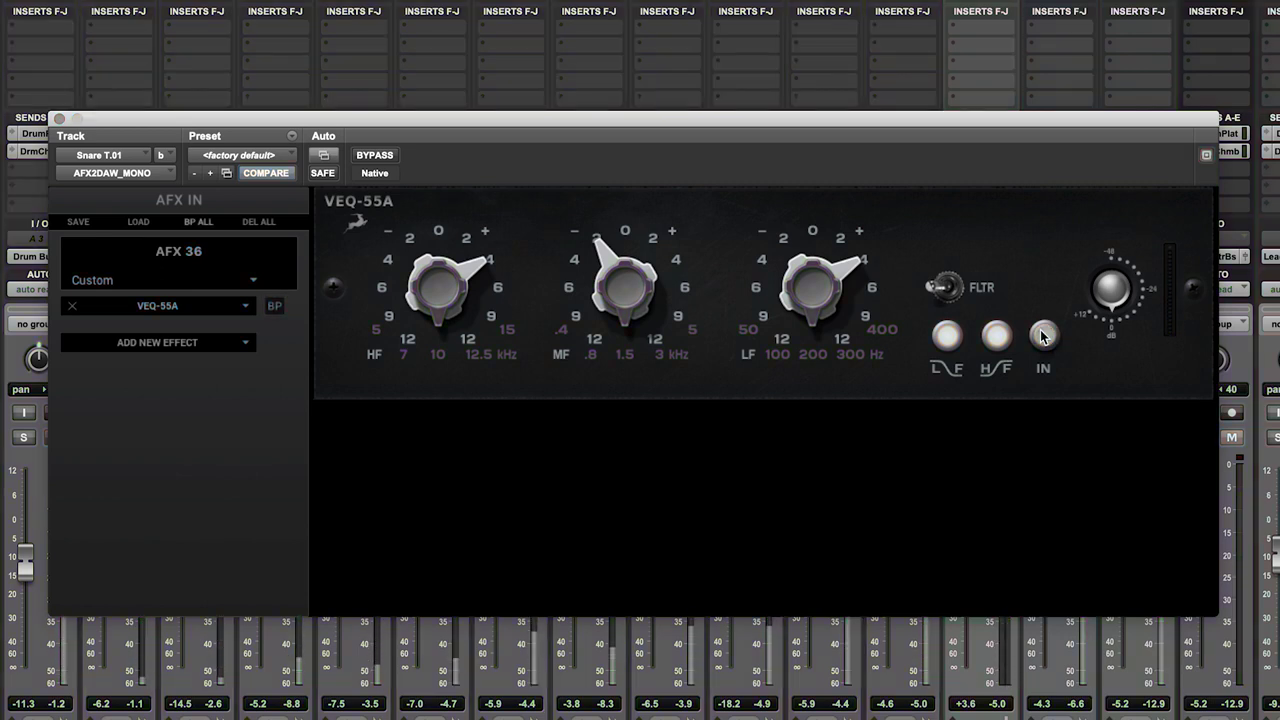
{"action": "left_click", "coordinate": [1043, 336]}
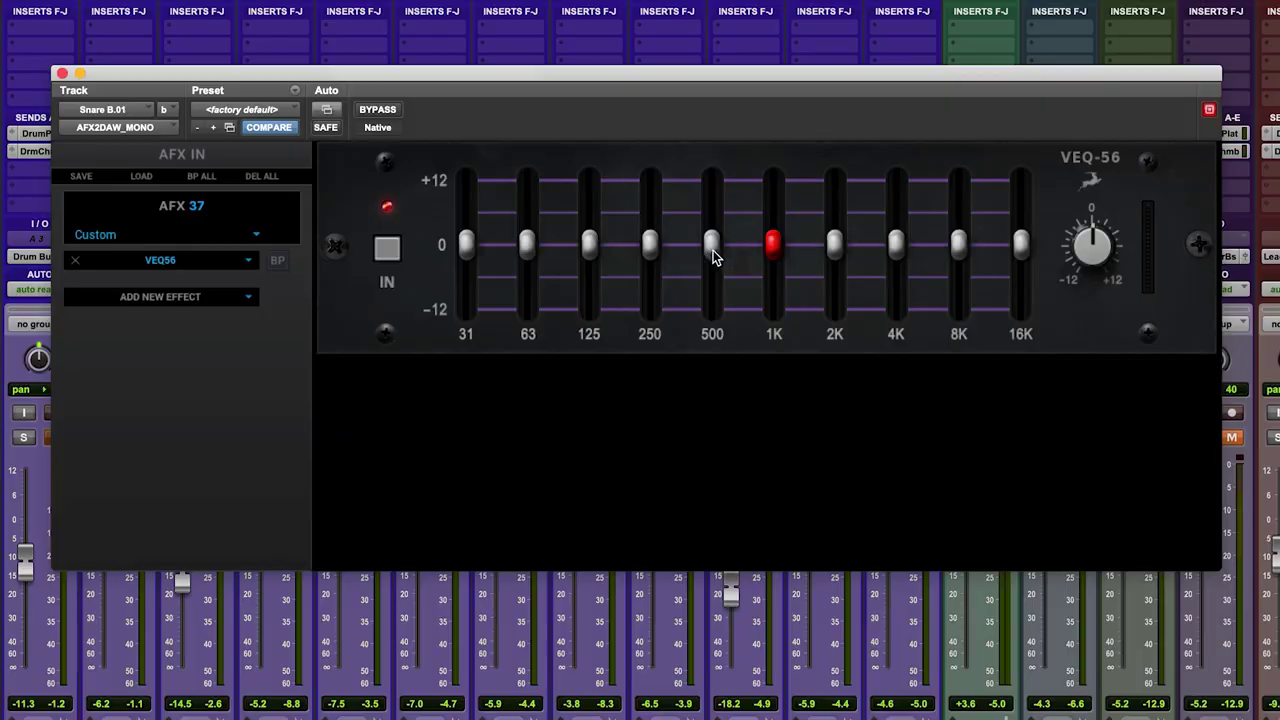
{"action": "left_click_drag", "start_coordinate": [711, 250], "coordinate": [724, 318]}
{"action": "left_click_drag", "start_coordinate": [718, 274], "coordinate": [718, 265]}
{"action": "mouse_move", "coordinate": [1018, 258]}
{"action": "left_mouse_down"}
{"action": "mouse_move", "coordinate": [1020, 194]}
{"action": "mouse_move", "coordinate": [1018, 252]}
{"action": "left_mouse_up"}
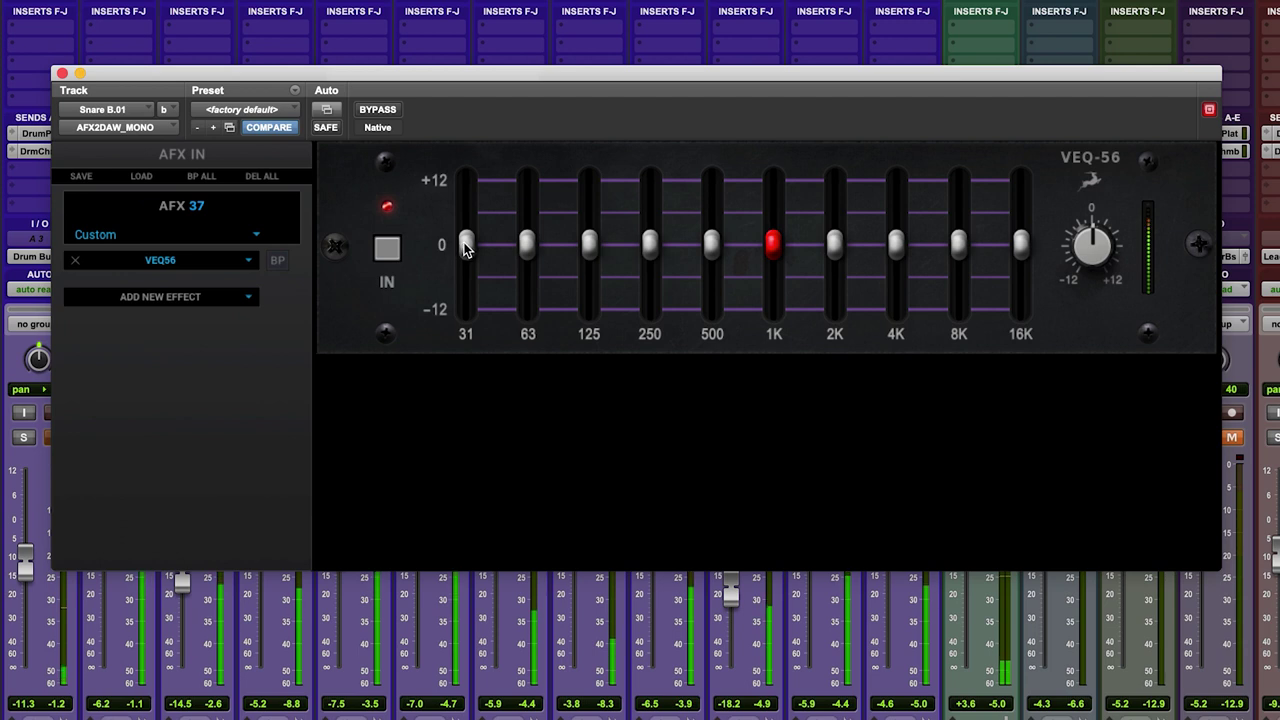
- Cut the 31, 63 and 125 Hz bands of Snare B.01's VEQ-56 to about -12
{"action": "left_click_drag", "start_coordinate": [465, 247], "coordinate": [465, 334]}
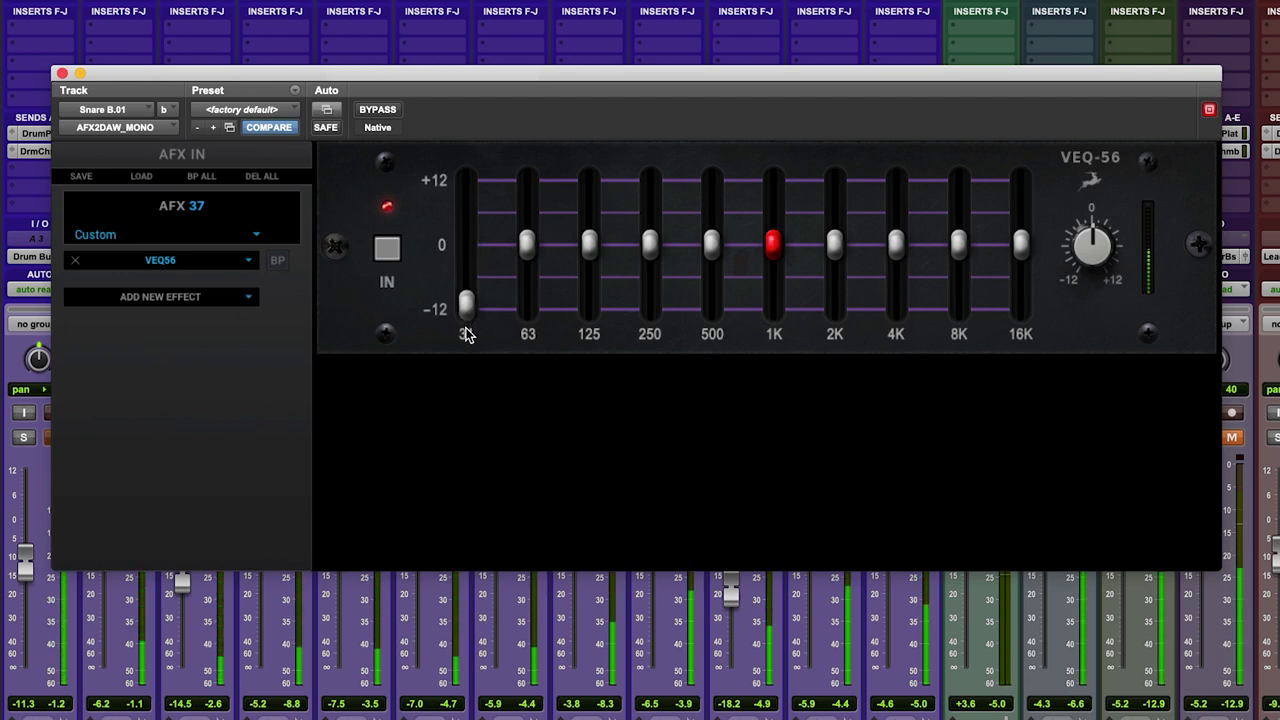
{"action": "left_click_drag", "start_coordinate": [522, 246], "coordinate": [528, 355]}
{"action": "left_click_drag", "start_coordinate": [589, 245], "coordinate": [591, 326]}
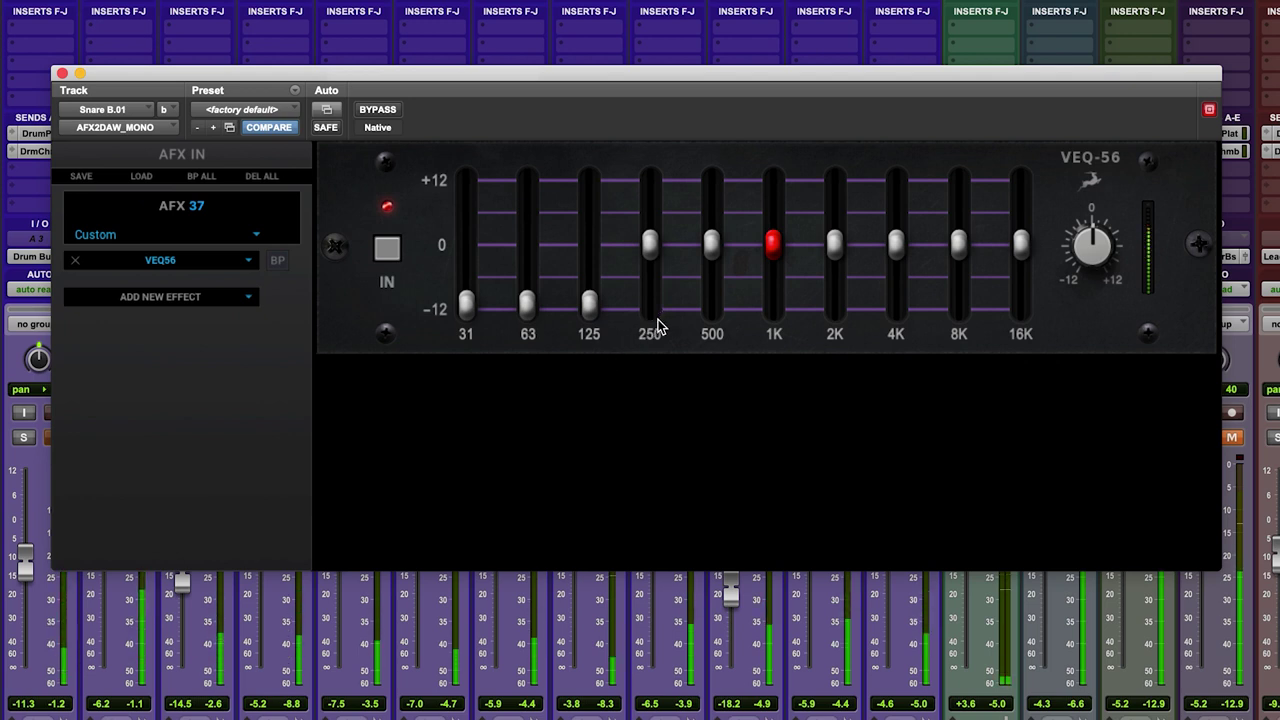
- Lower Snare B.01's 250 Hz band by about 4 and 1K by about 2, and slightly raise 2K and 4K
{"action": "left_click_drag", "start_coordinate": [652, 249], "coordinate": [778, 175]}
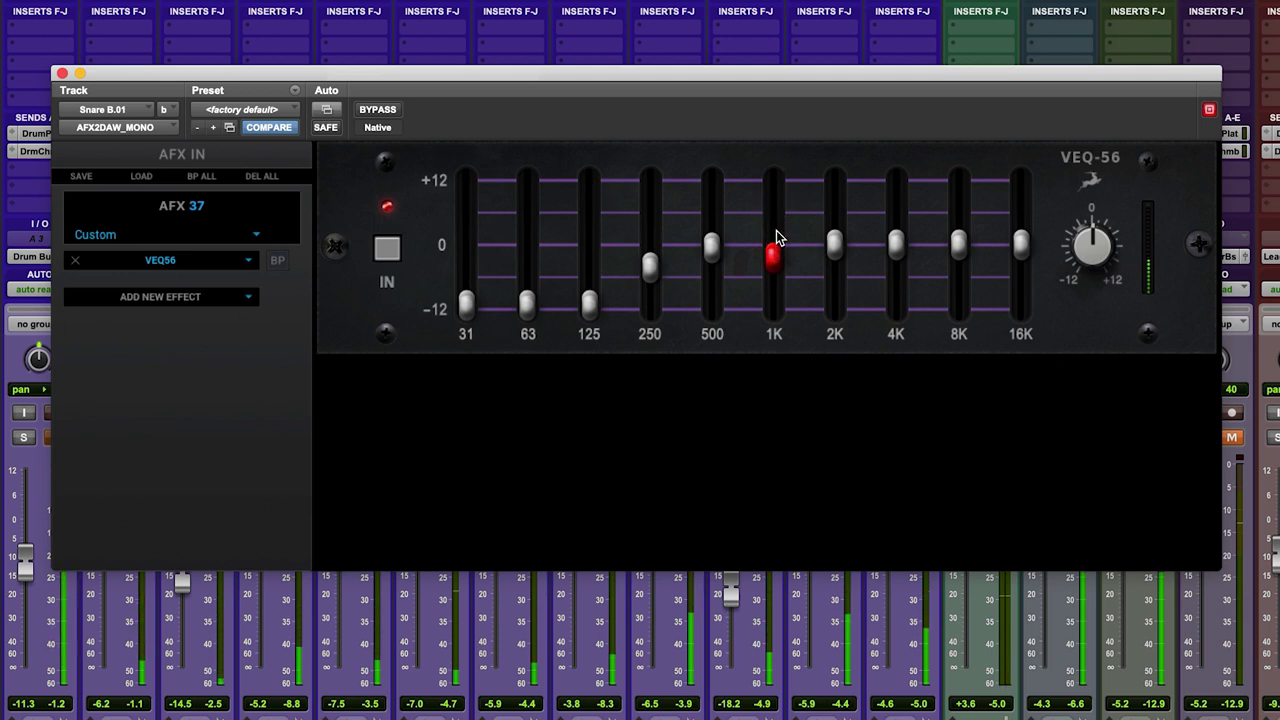
{"action": "left_click_drag", "start_coordinate": [835, 248], "coordinate": [835, 222]}
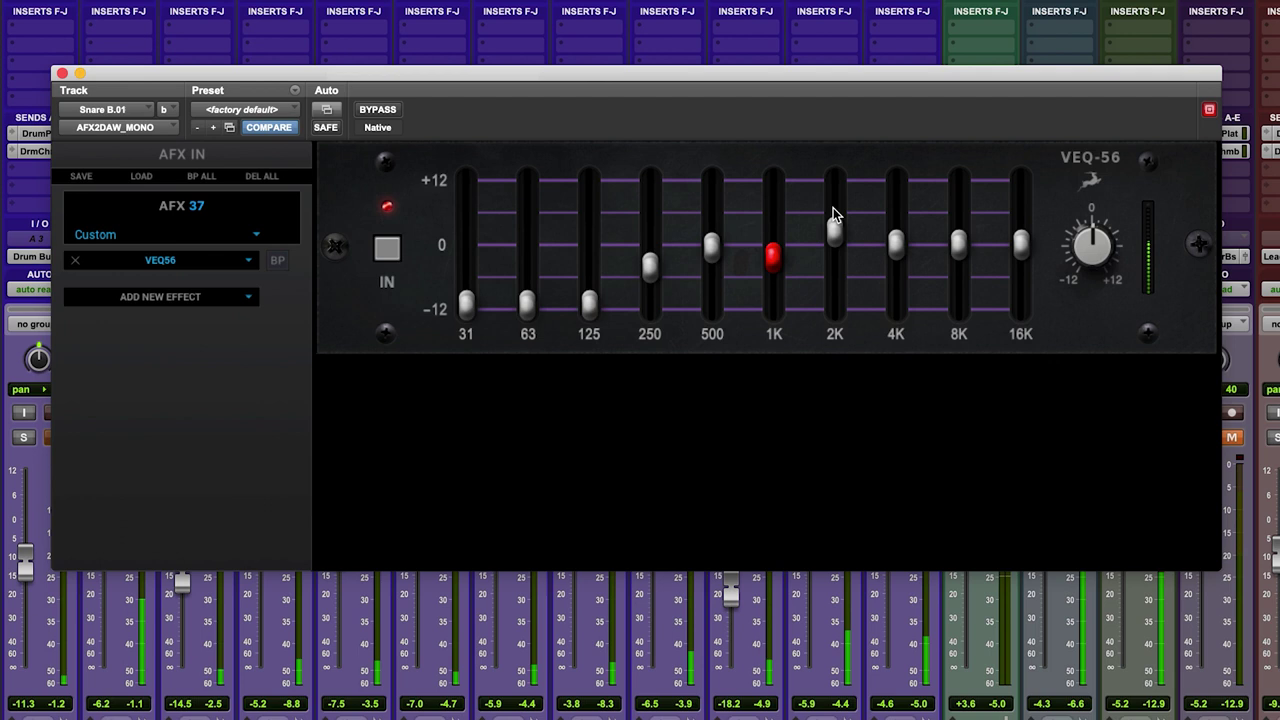
{"action": "left_click_drag", "start_coordinate": [897, 246], "coordinate": [897, 215]}
{"action": "mouse_move", "coordinate": [958, 243]}
{"action": "left_mouse_down"}
{"action": "mouse_move", "coordinate": [958, 186]}
{"action": "mouse_move", "coordinate": [957, 248]}
{"action": "left_mouse_up"}
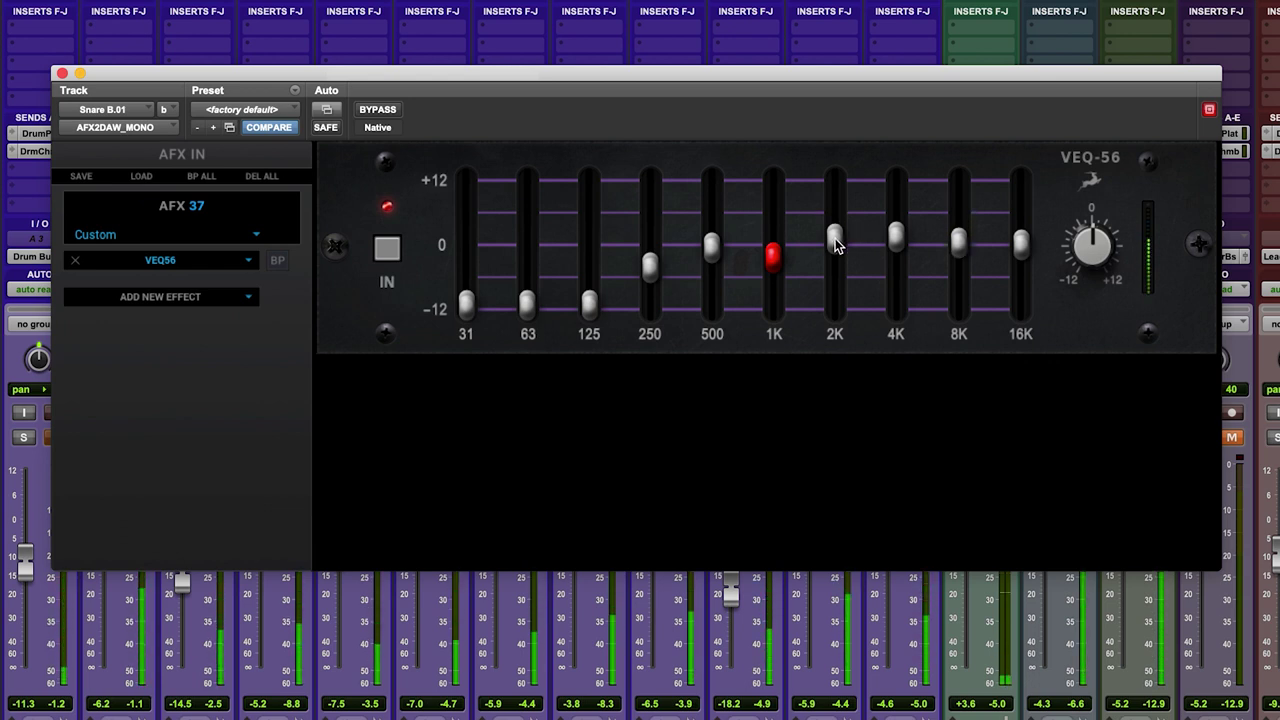
- Switch the VEQ-56 out and back in twice to compare Snare B.01 with and without EQ
{"action": "left_click", "coordinate": [391, 252]}
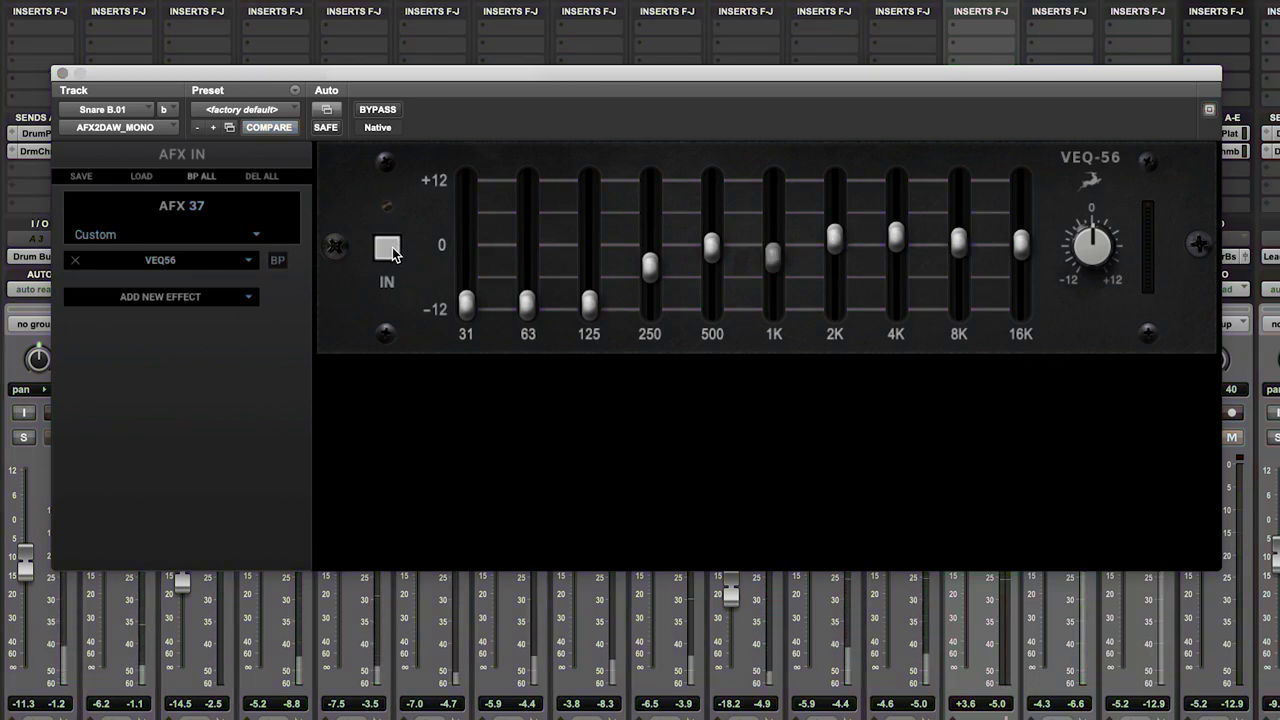
{"action": "left_click", "coordinate": [391, 252]}
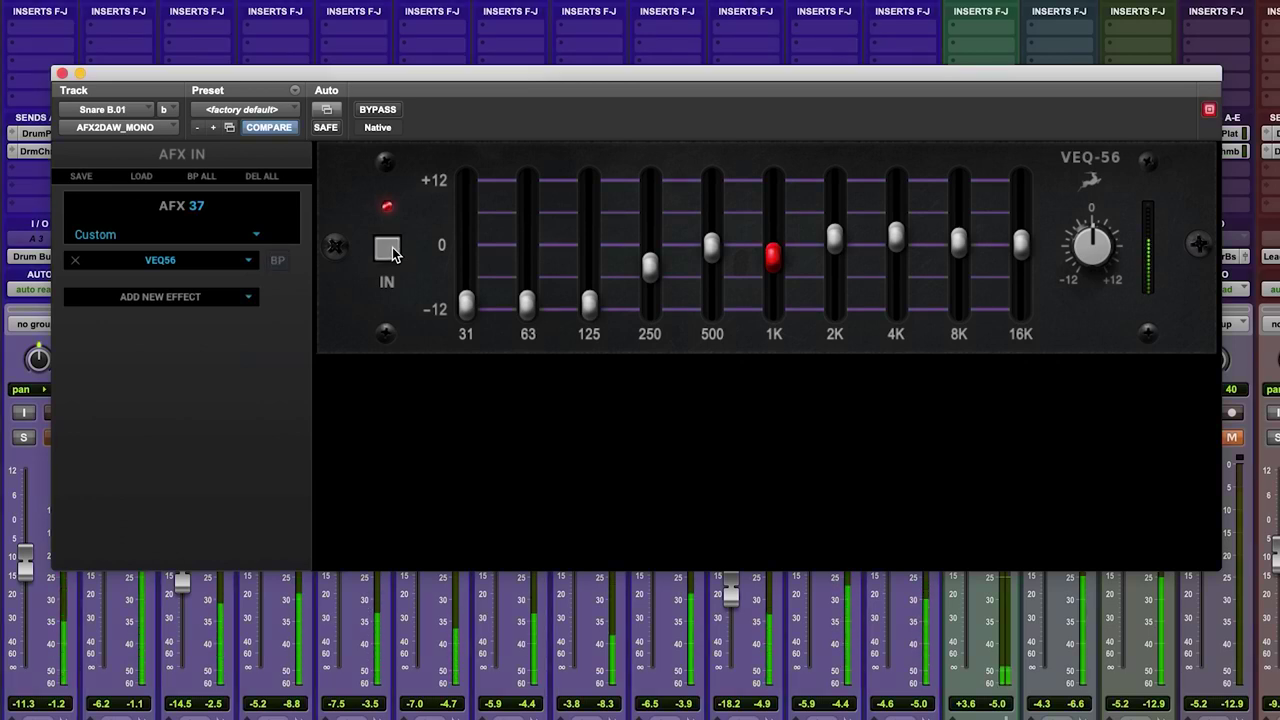
{"action": "left_click", "coordinate": [391, 252]}
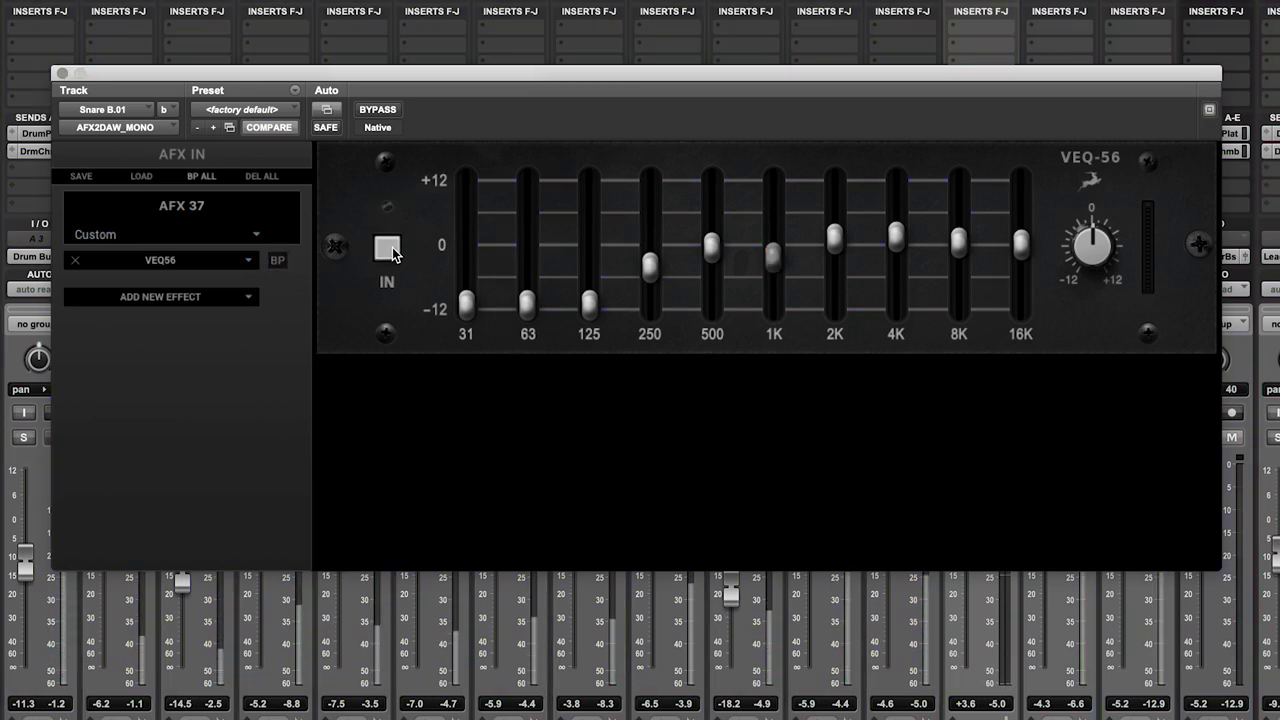
{"action": "left_click", "coordinate": [391, 252]}
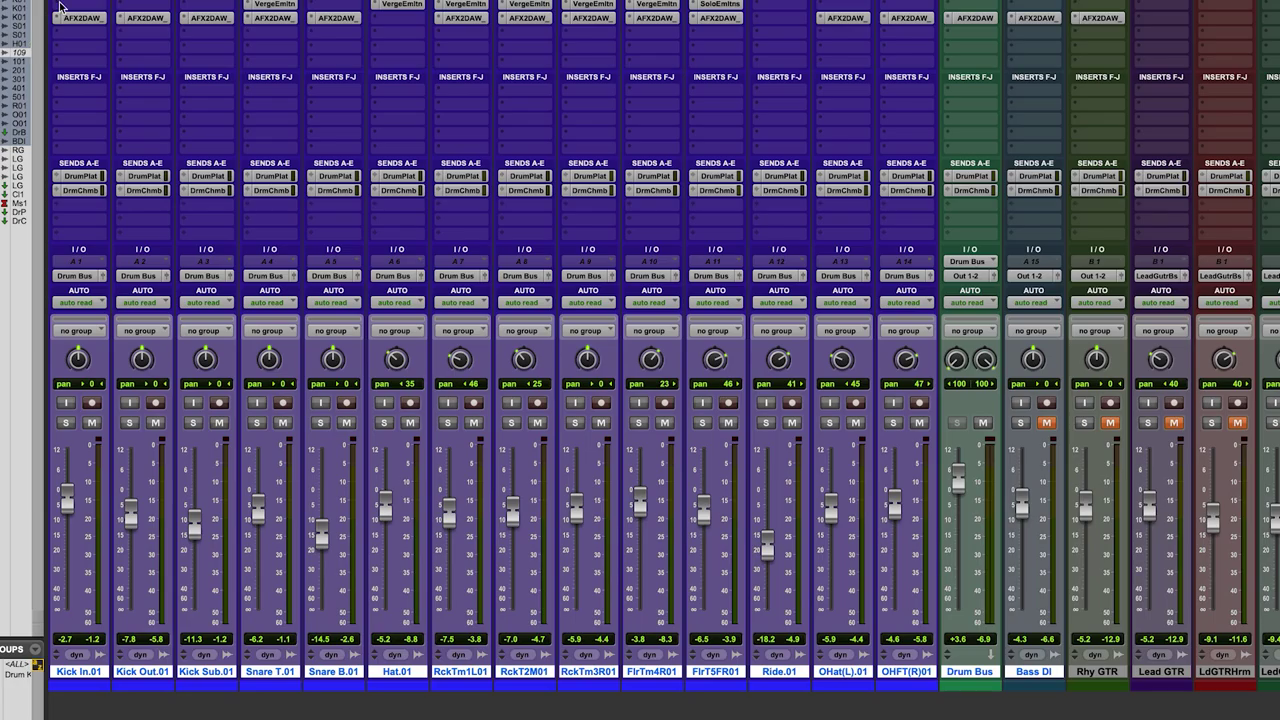
- Review the AFX2DAW effect on each kick, snare, tom and overhead track in turn
{"action": "left_click", "coordinate": [78, 20]}
{"action": "left_click", "coordinate": [148, 20]}
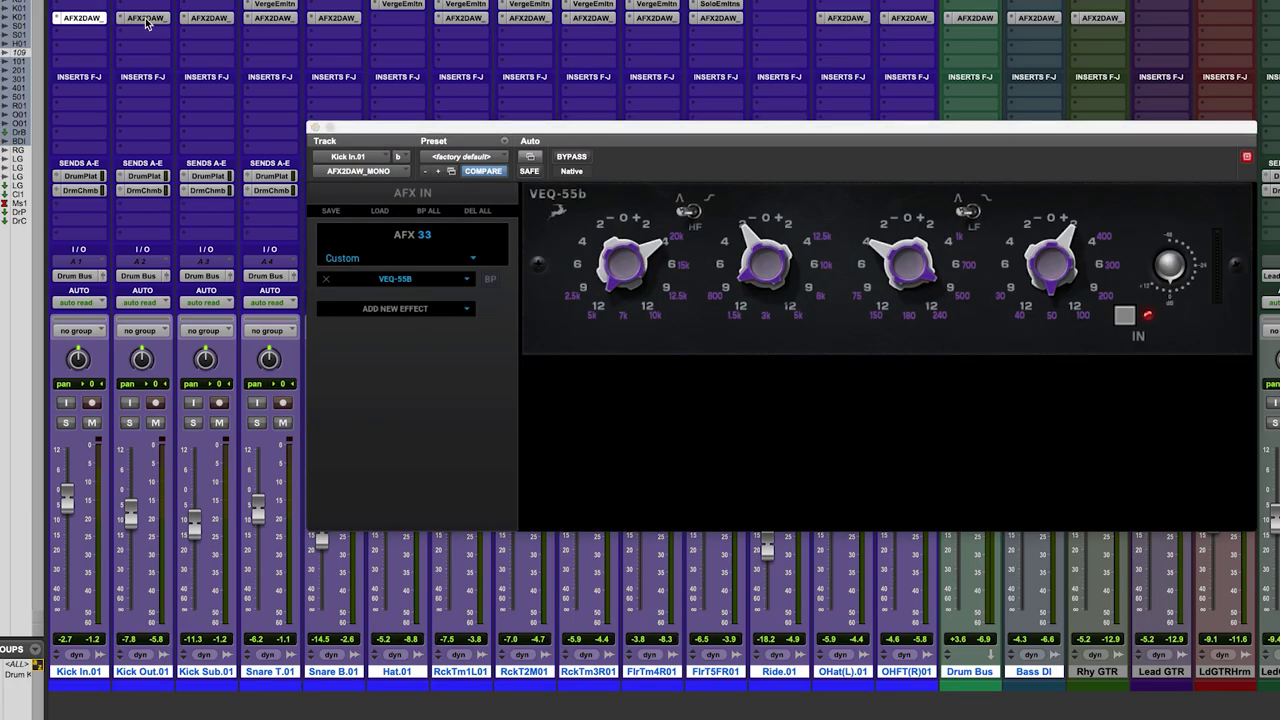
{"action": "left_click", "coordinate": [210, 20]}
{"action": "left_click", "coordinate": [273, 20]}
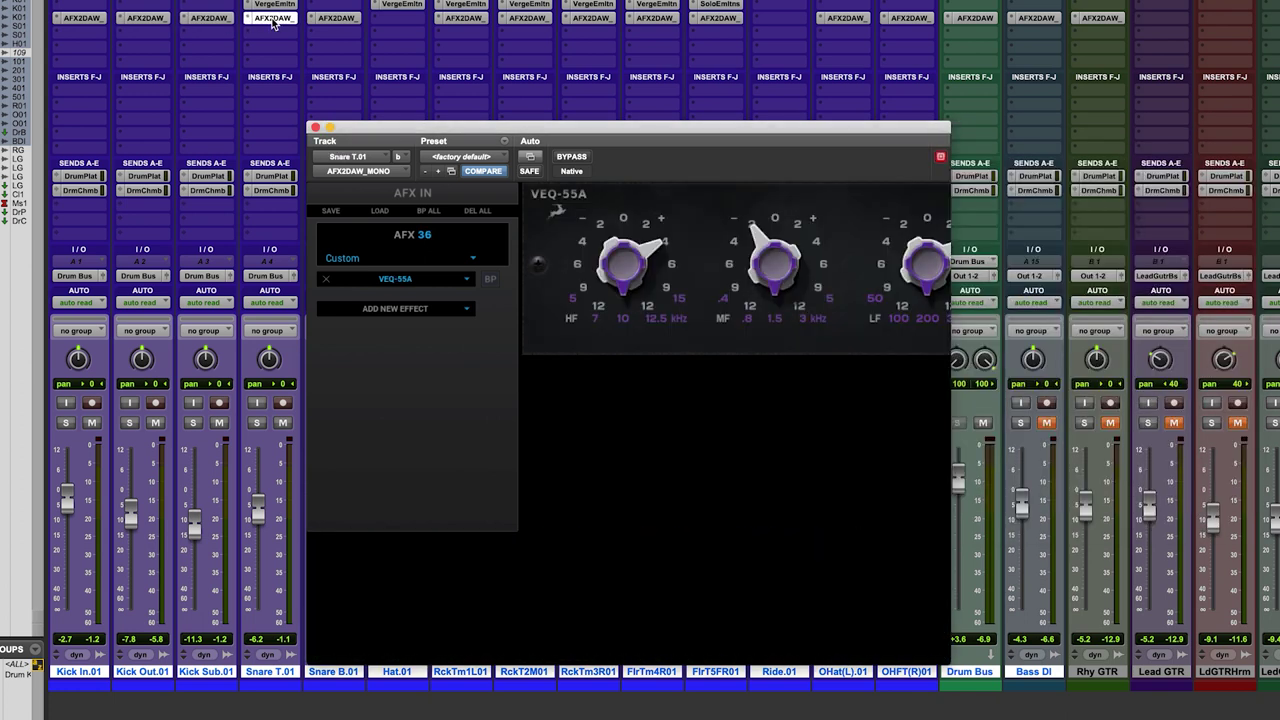
{"action": "left_click", "coordinate": [333, 20]}
{"action": "left_click", "coordinate": [445, 20]}
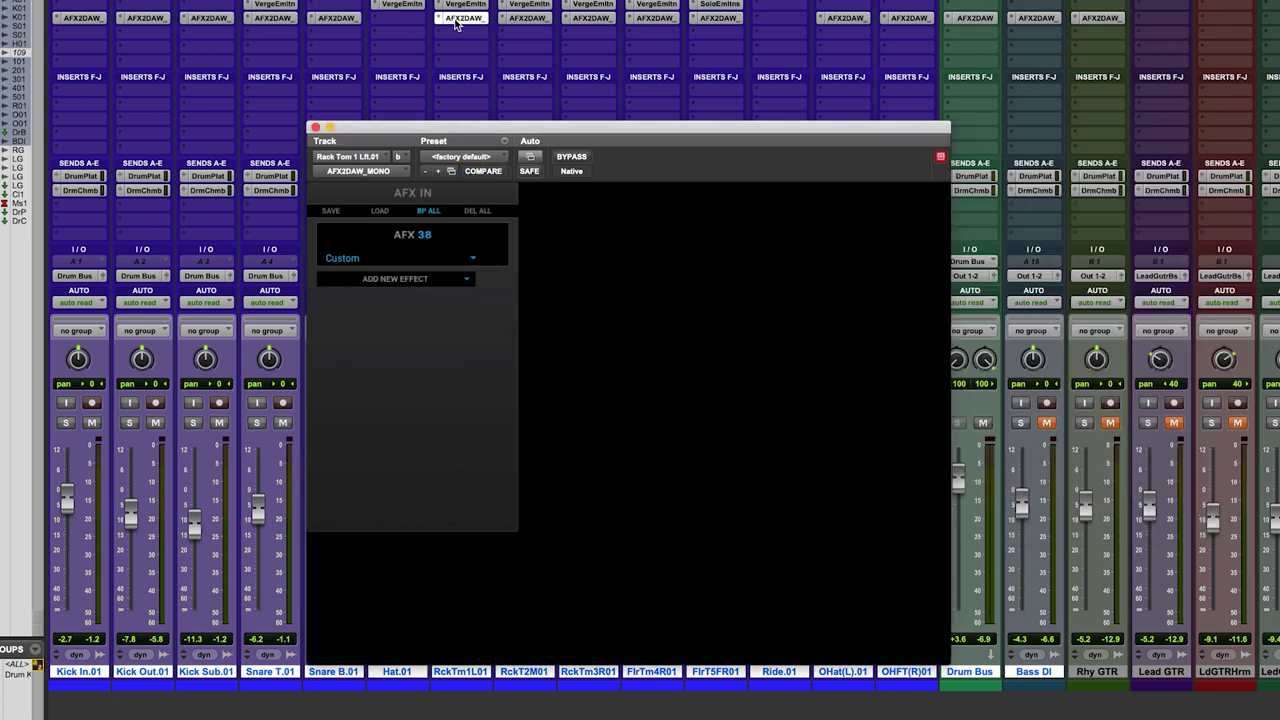
{"action": "left_click", "coordinate": [532, 20]}
{"action": "left_click", "coordinate": [589, 19]}
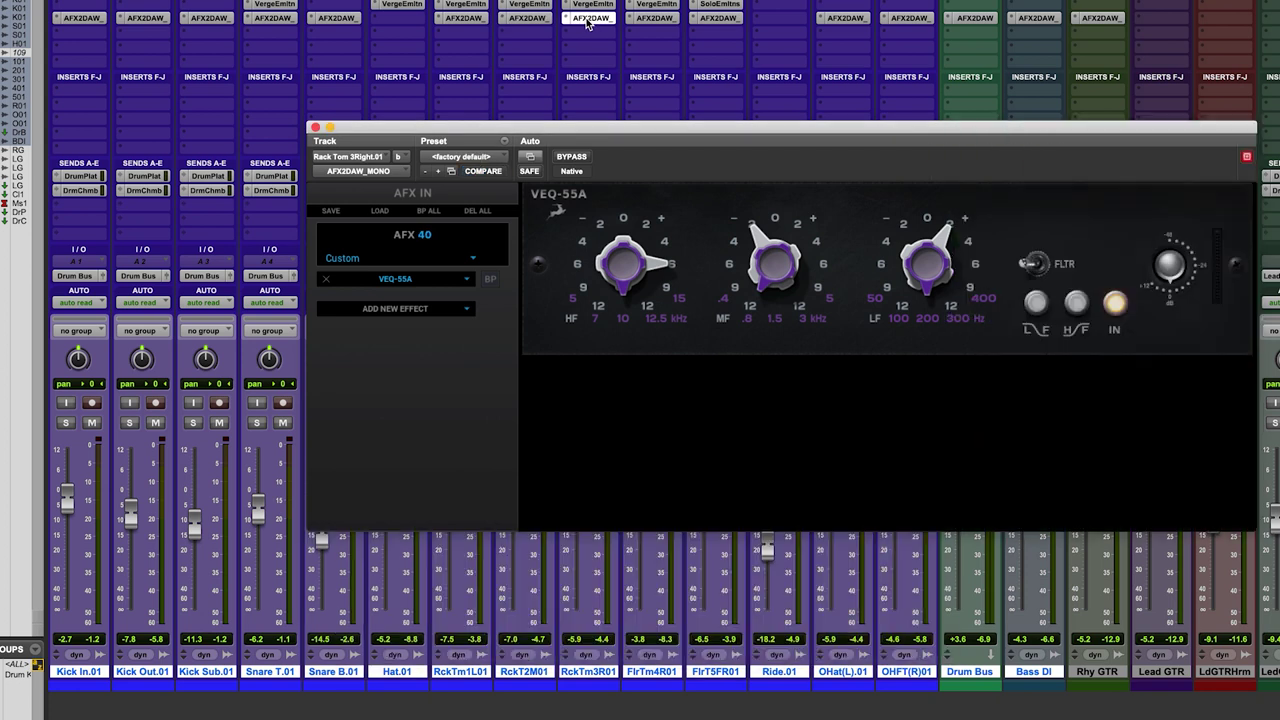
{"action": "left_click", "coordinate": [650, 20]}
{"action": "left_click", "coordinate": [713, 20]}
{"action": "left_click", "coordinate": [840, 20]}
{"action": "left_click", "coordinate": [908, 20]}
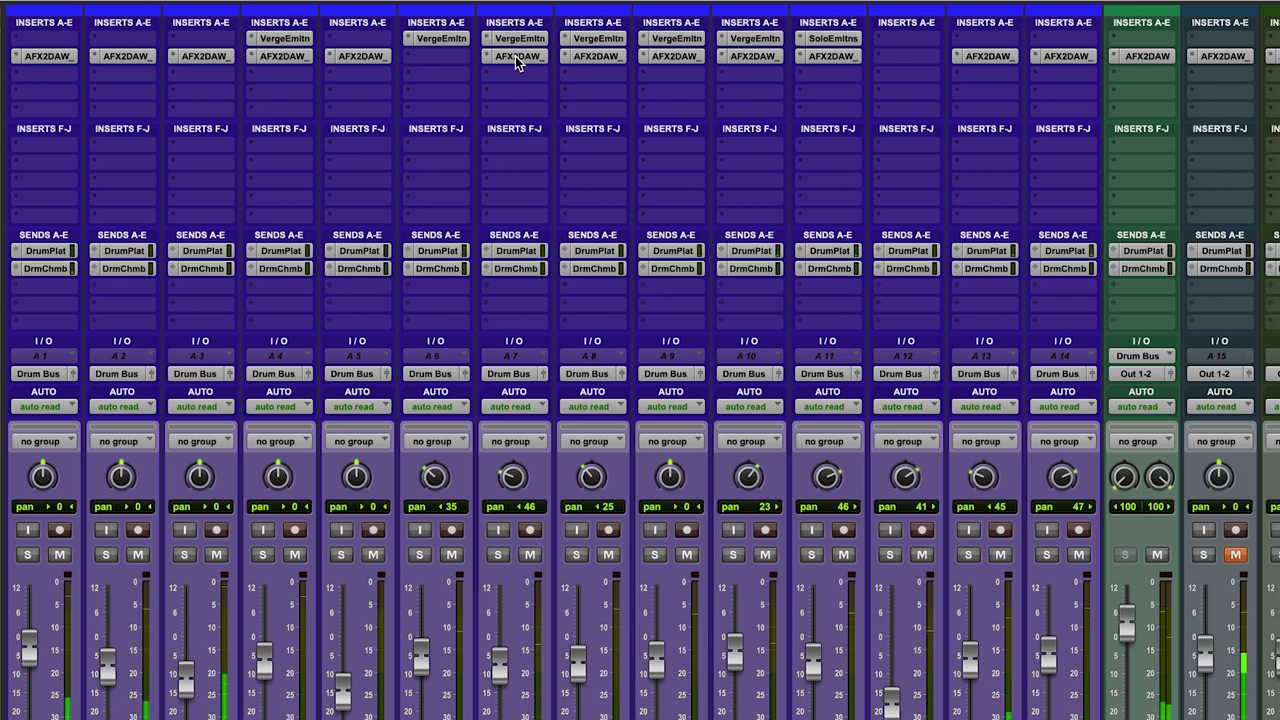
- Bypass and re-enable the AFX2DAW inserts on all selected drum tracks twice to compare the kit with and without EQ
{"action": "left_click", "coordinate": [517, 56], "text": "ctrl+alt+super"}
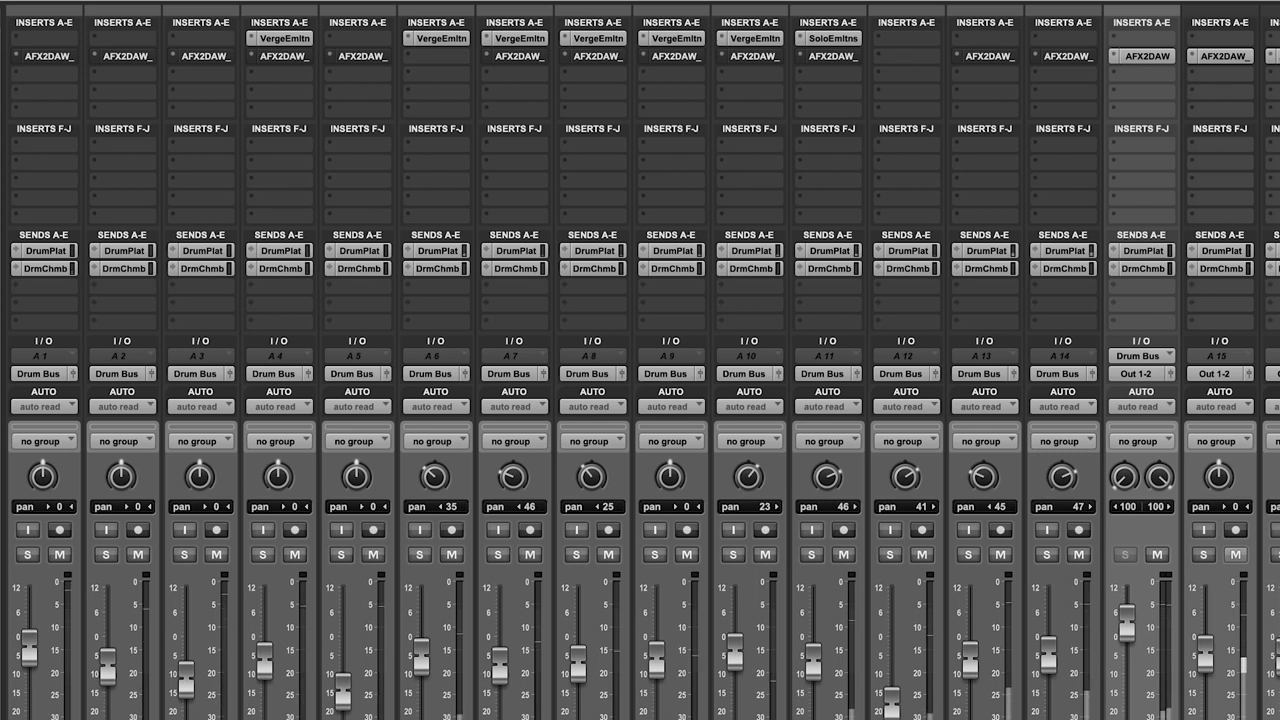
{"action": "left_click", "coordinate": [517, 58], "text": "ctrl+alt+super"}
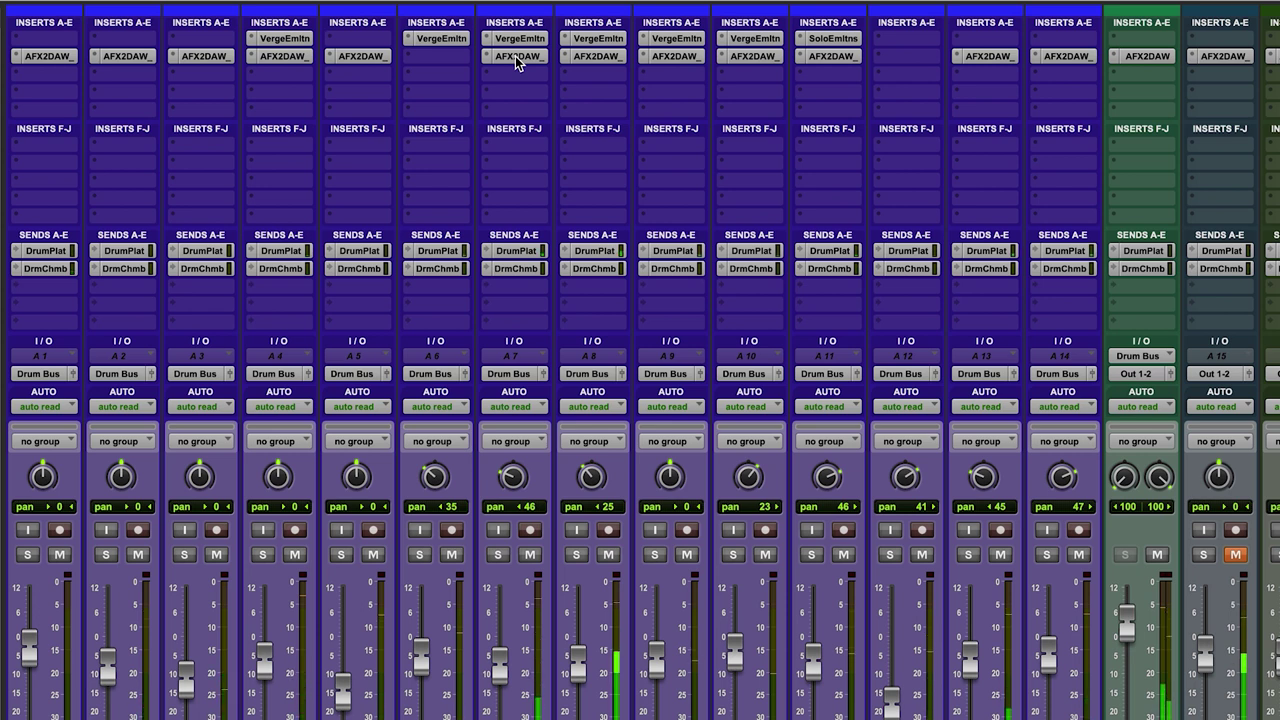
{"action": "left_click", "coordinate": [517, 58], "text": "ctrl+alt+super"}
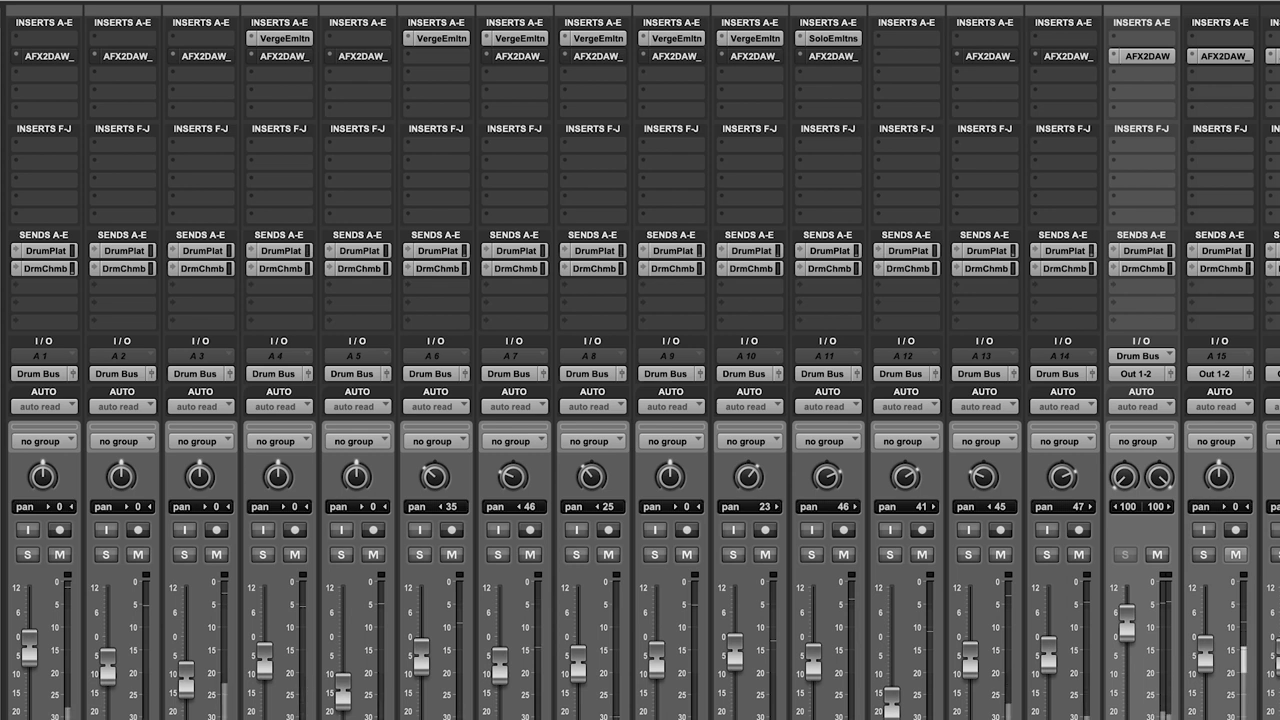
{"action": "left_click", "coordinate": [517, 58], "text": "ctrl+alt+super"}
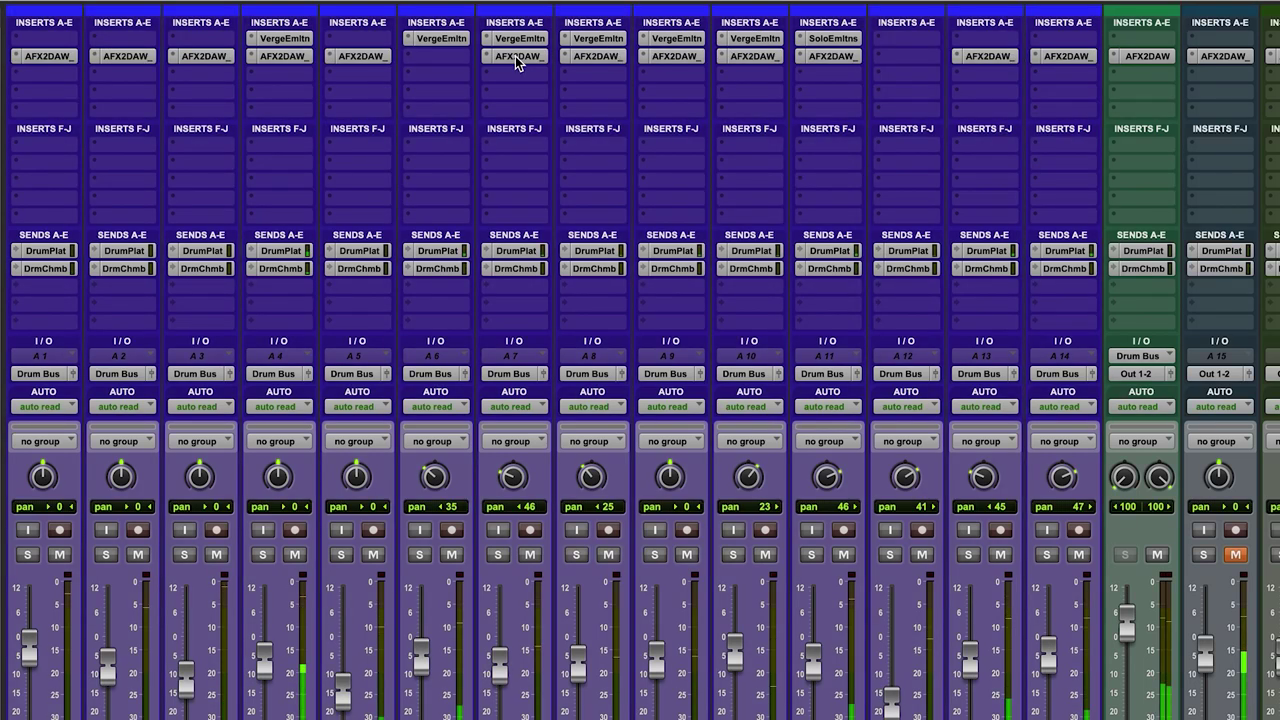